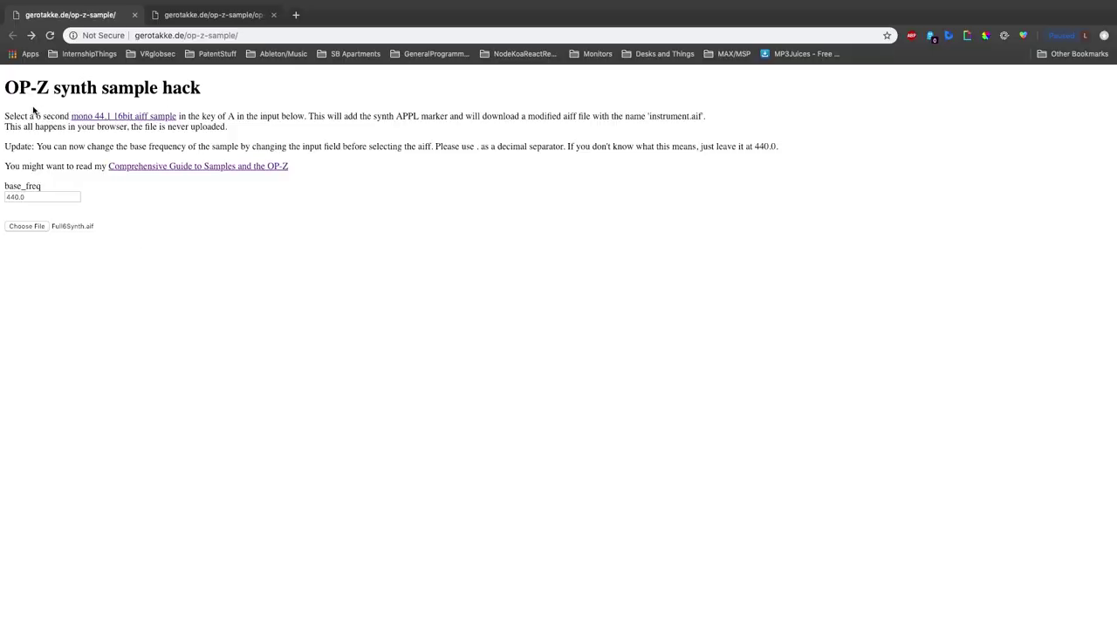
{"action": "left_click_drag", "start_coordinate": [31, 117], "coordinate": [72, 117]}
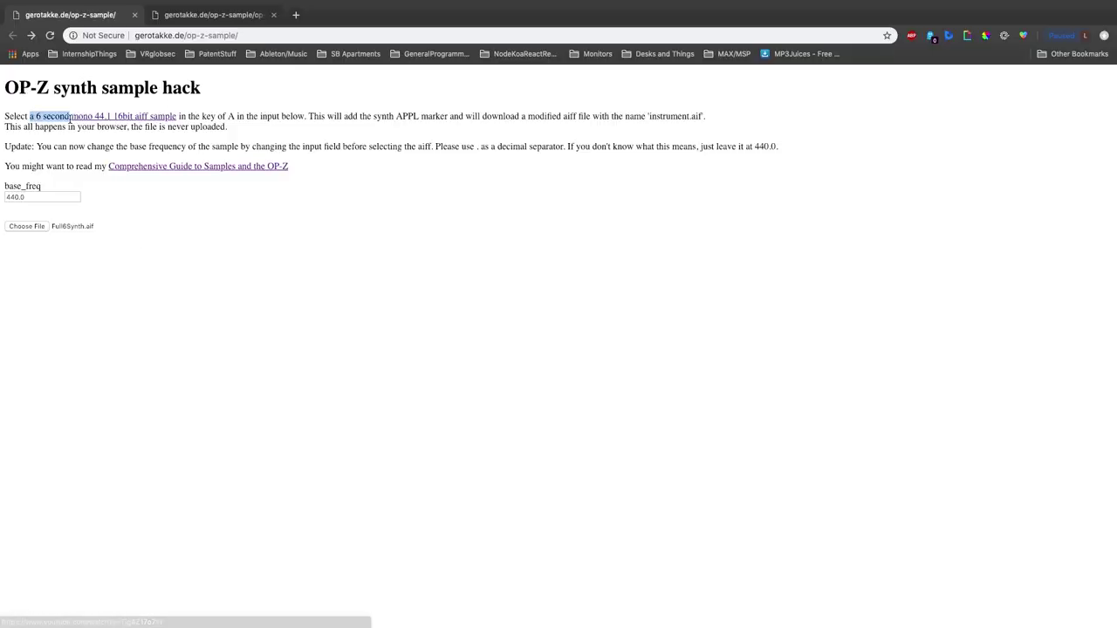
{"action": "left_click", "coordinate": [74, 125]}
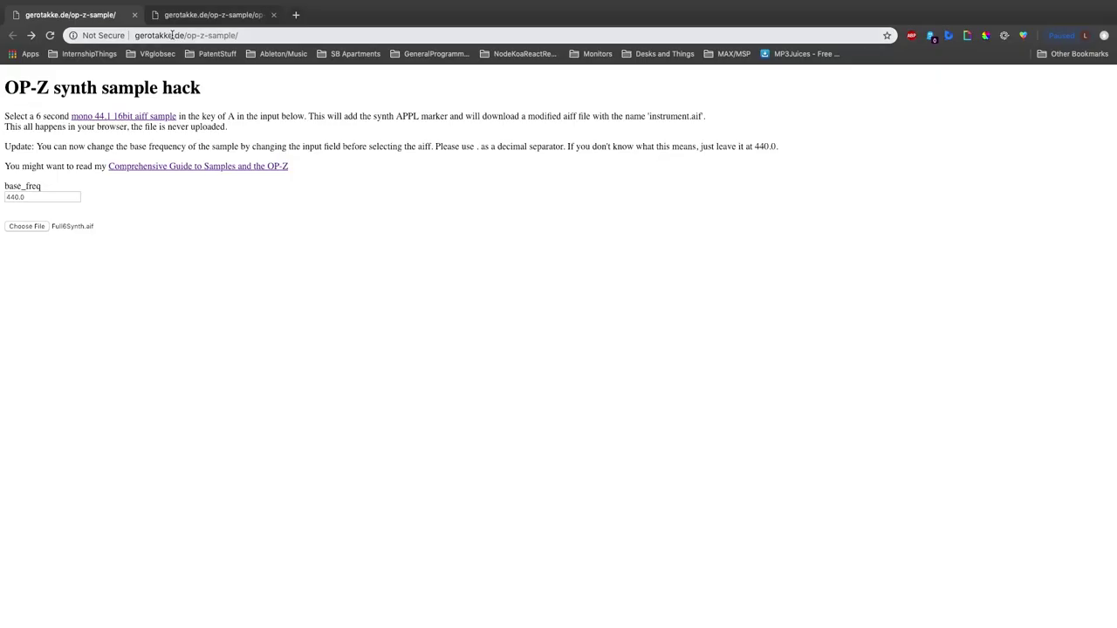
{"action": "left_click_drag", "start_coordinate": [172, 35], "coordinate": [128, 36]}
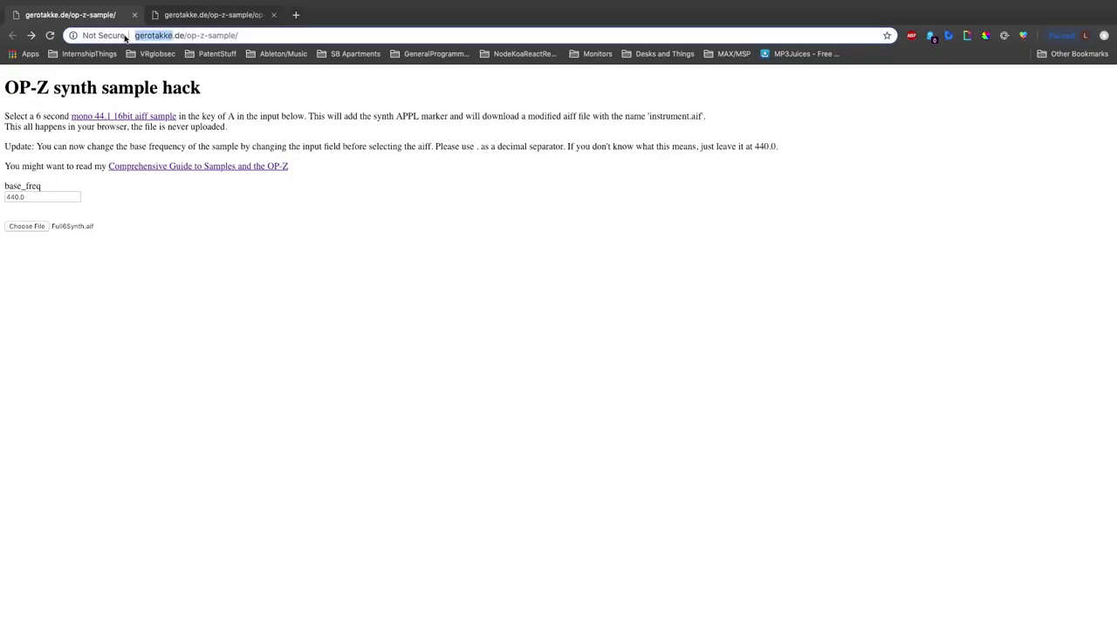
{"action": "left_click", "coordinate": [259, 81]}
{"action": "left_click", "coordinate": [185, 17]}
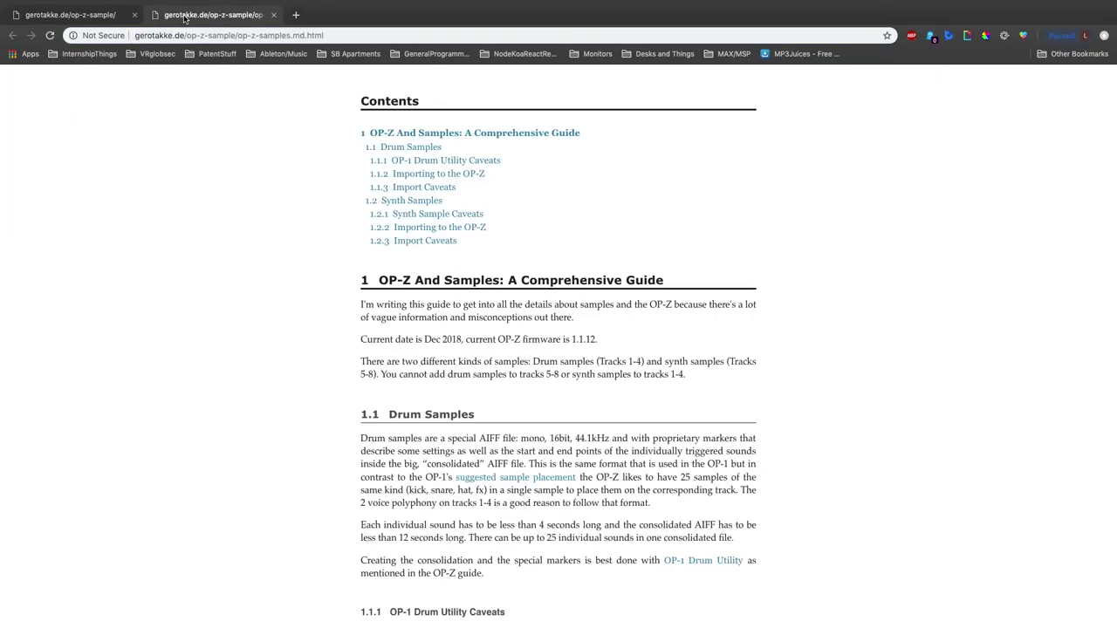
{"action": "left_click", "coordinate": [84, 24]}
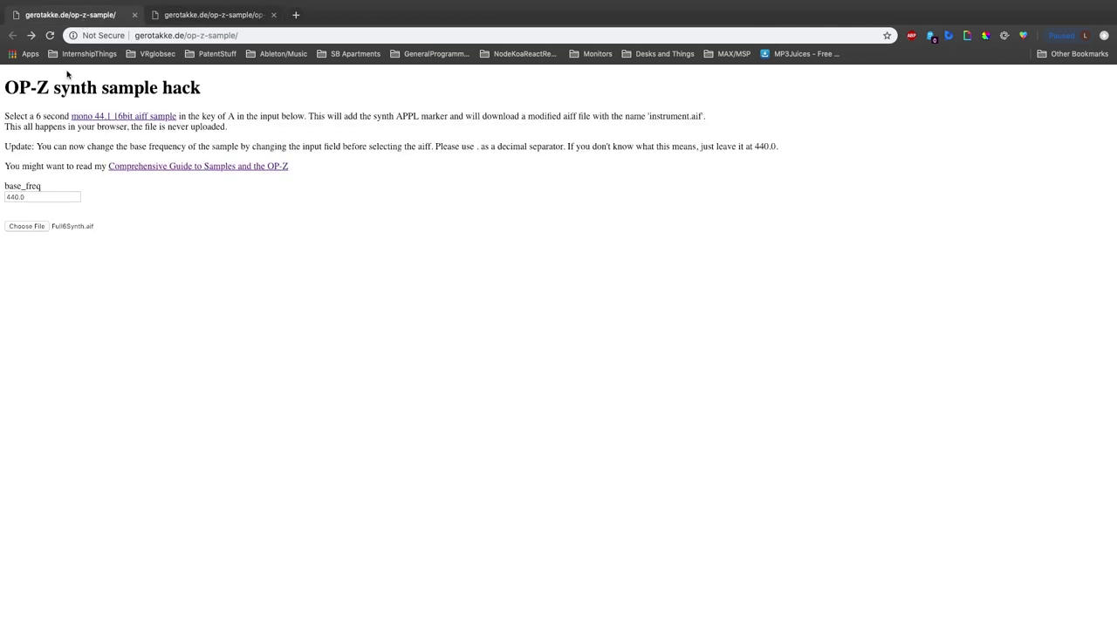
{"action": "left_click_drag", "start_coordinate": [10, 87], "coordinate": [287, 142]}
{"action": "left_click", "coordinate": [331, 168]}
{"action": "left_click", "coordinate": [230, 24]}
{"action": "scroll", "coordinate": [441, 304], "scroll_direction": "down", "scroll_amount": 20}
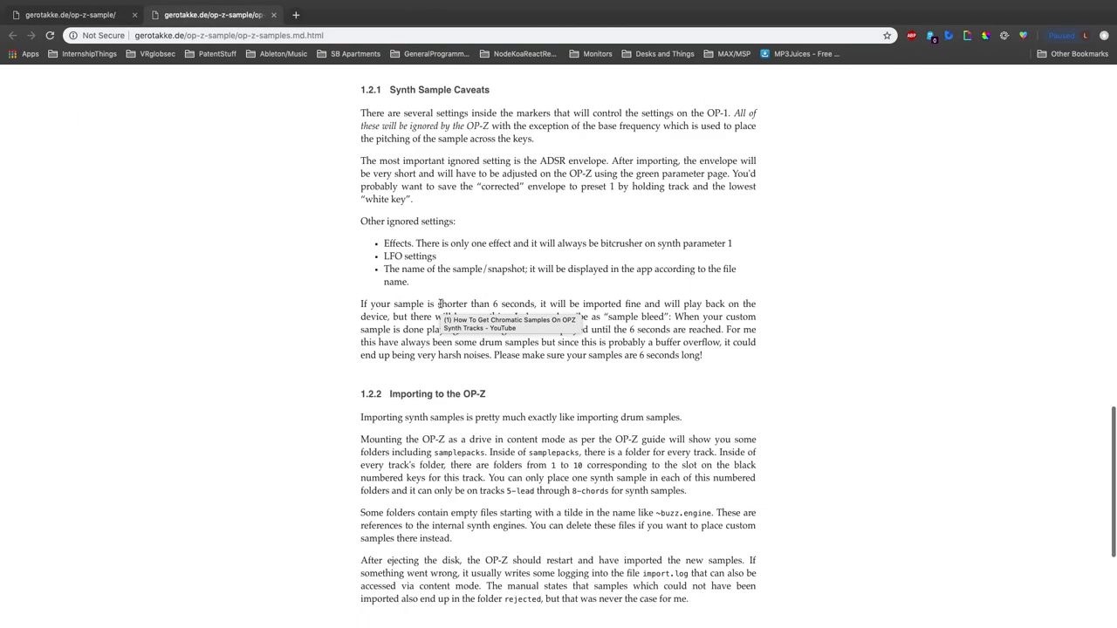
{"action": "key", "text": "ctrl+shift+Tab"}
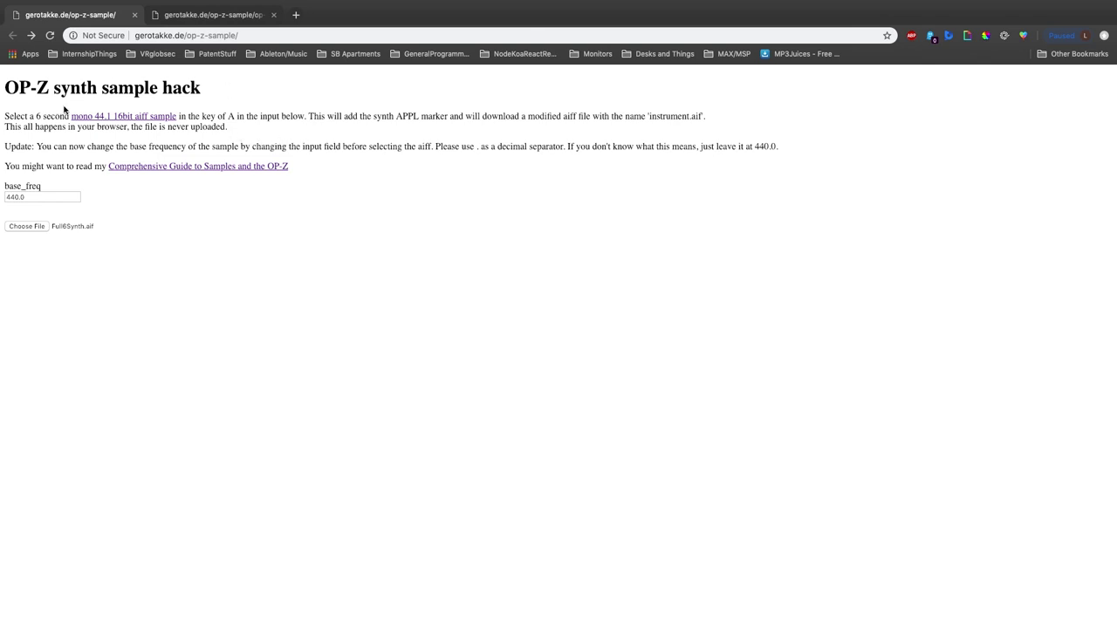
{"action": "left_click_drag", "start_coordinate": [64, 108], "coordinate": [112, 254]}
{"action": "left_click", "coordinate": [158, 251]}
{"action": "key", "text": "ctrl+Left"}
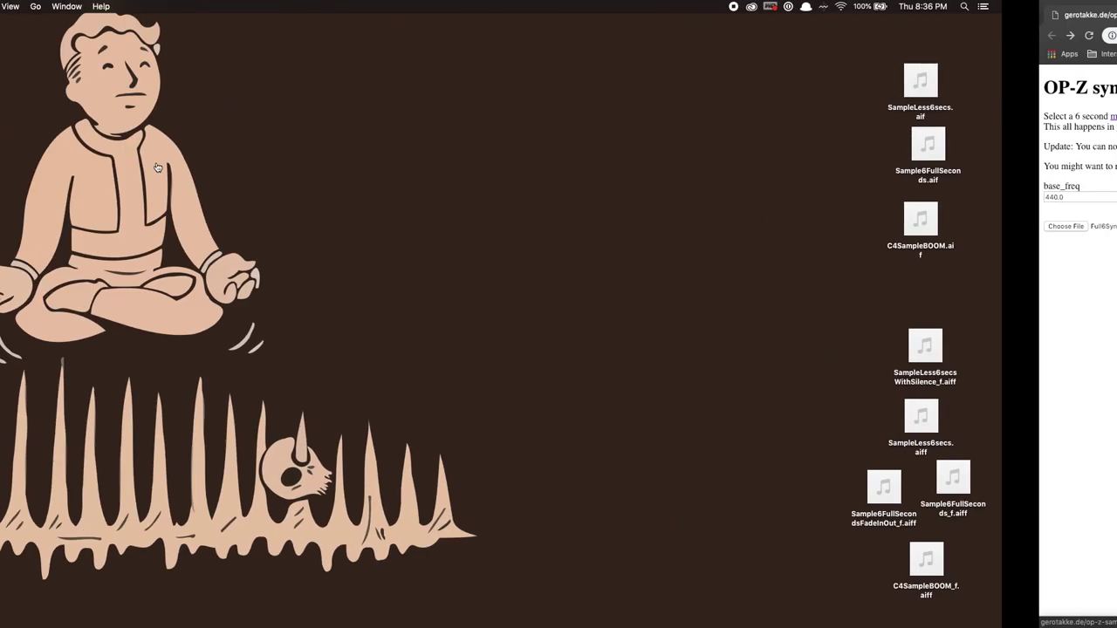
{"action": "key", "text": "ctrl+Right"}
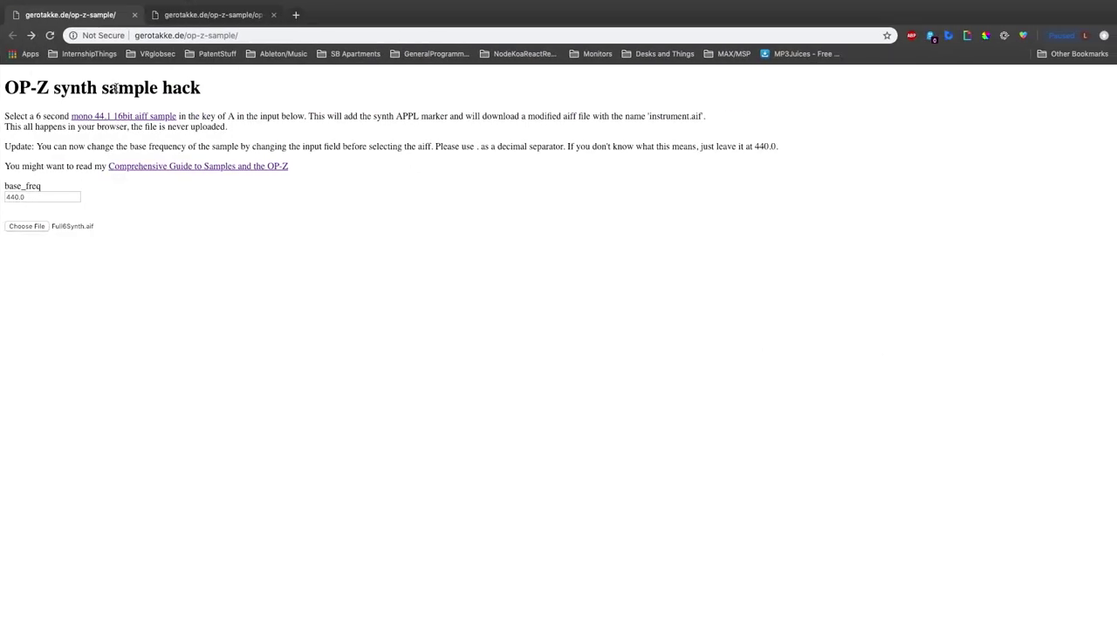
{"action": "left_click_drag", "start_coordinate": [109, 81], "coordinate": [342, 302]}
{"action": "left_click", "coordinate": [345, 304]}
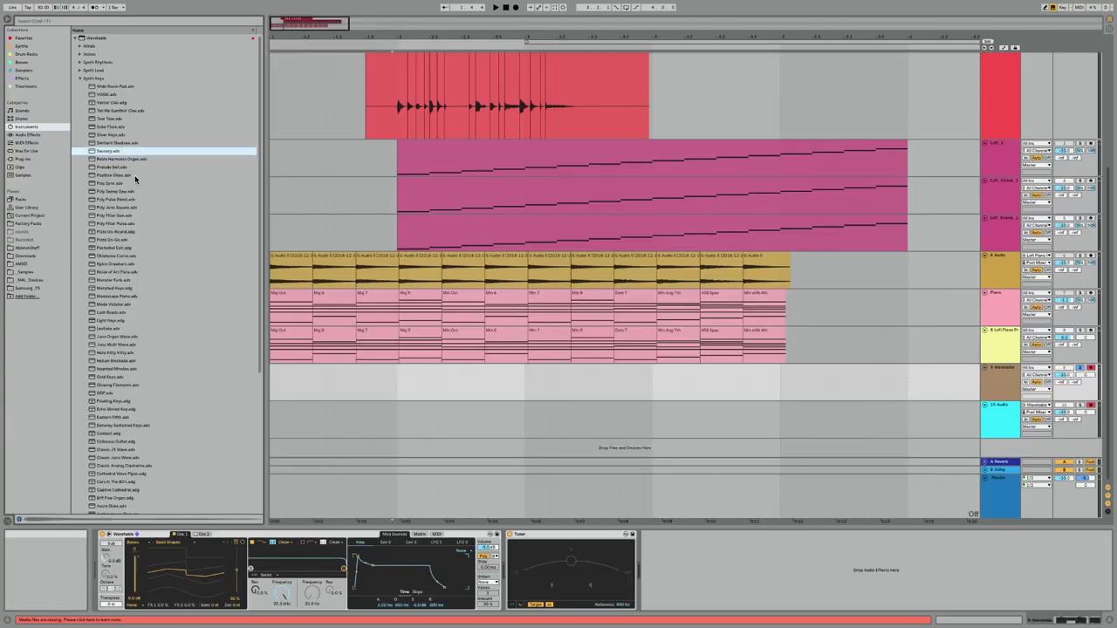
Step: Load the Juno Organ Wave preset from Synth Keys and show its clip's single A4 note
{"action": "key", "text": "Up"}
{"action": "key", "text": "Down"}
{"action": "key", "text": "Down"}
{"action": "key", "text": "Down"}
{"action": "key", "text": "Down"}
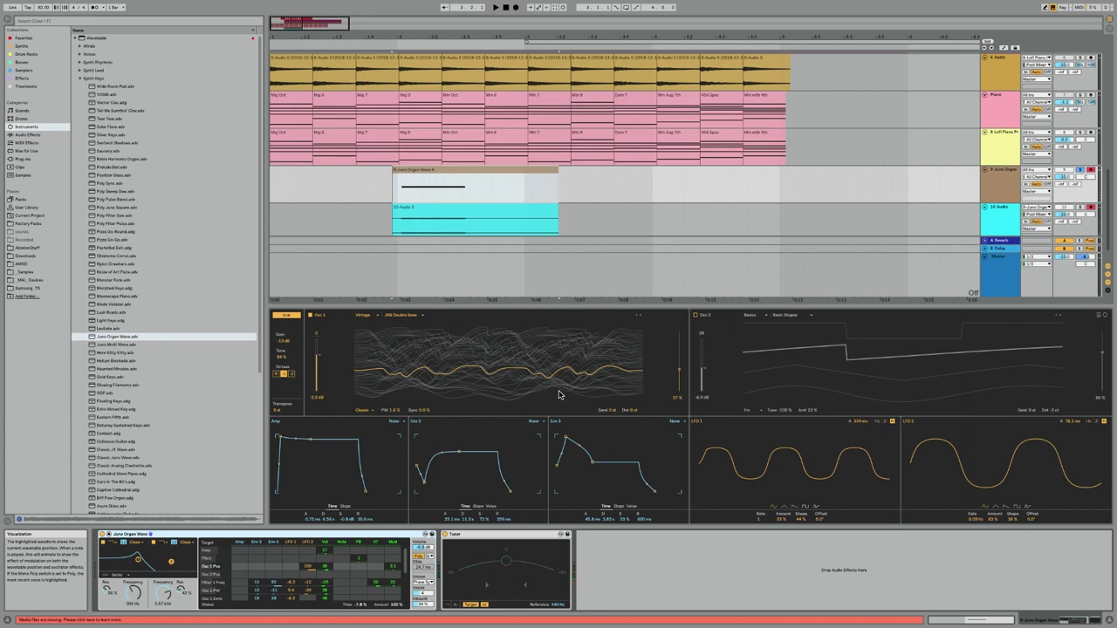
{"action": "key", "text": "shift+Tab"}
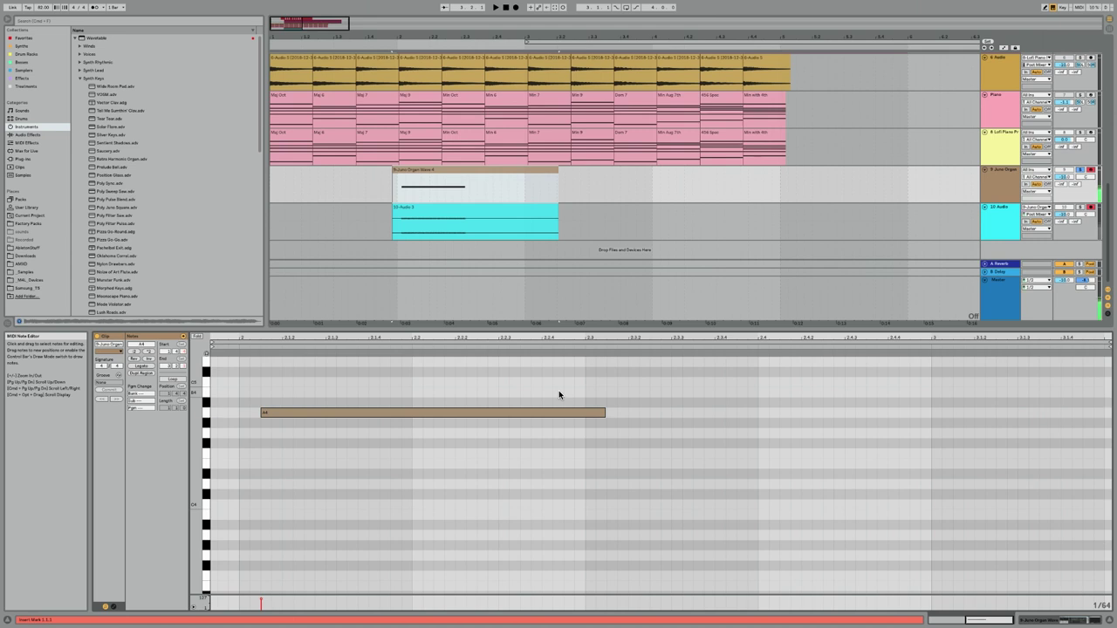
Step: Select the 10-Audio 5 clip and start arrangement recording of the held A4 organ note
{"action": "left_click", "coordinate": [476, 233]}
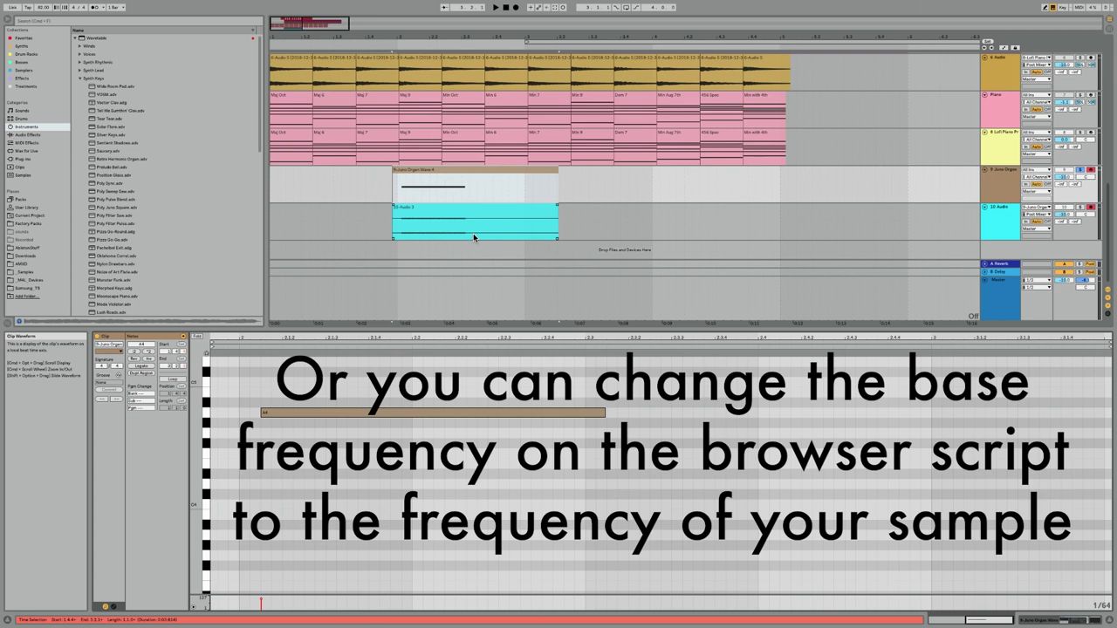
{"action": "left_click", "coordinate": [516, 8]}
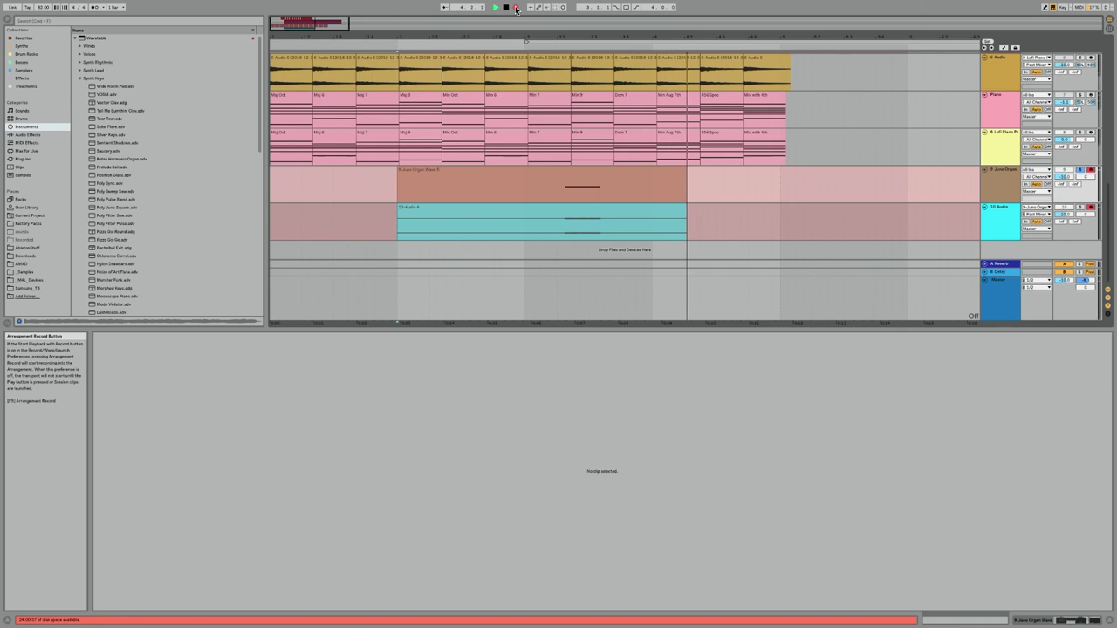
Step: Stop and trim the organ take, copy its 10-Audio 4 file to the desktop, then record again
{"action": "key", "text": "space"}
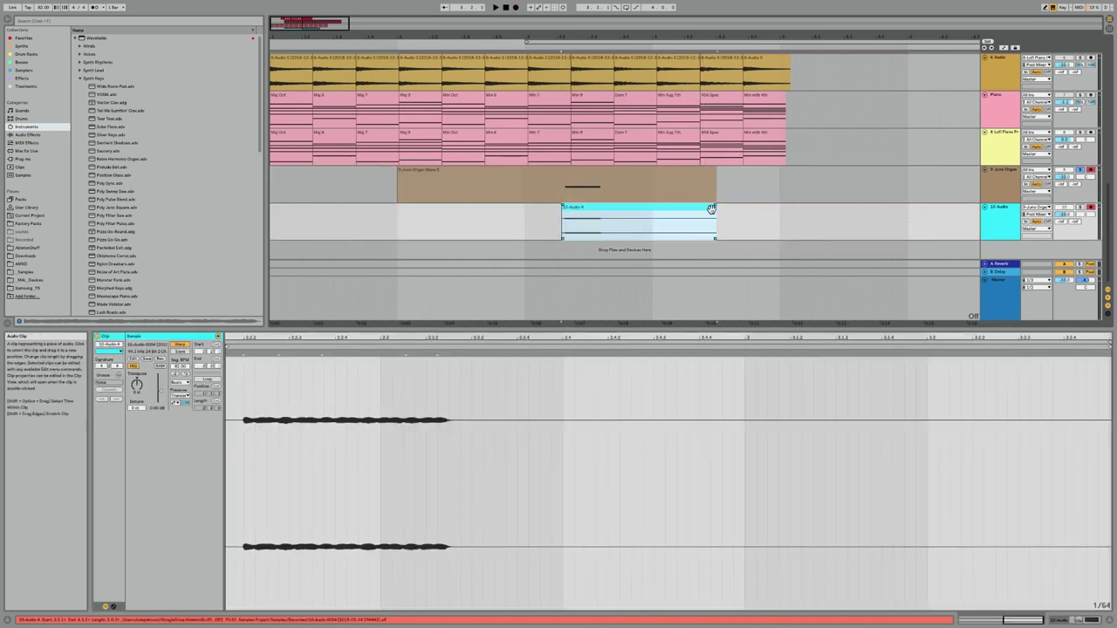
{"action": "left_click_drag", "start_coordinate": [715, 211], "coordinate": [620, 211]}
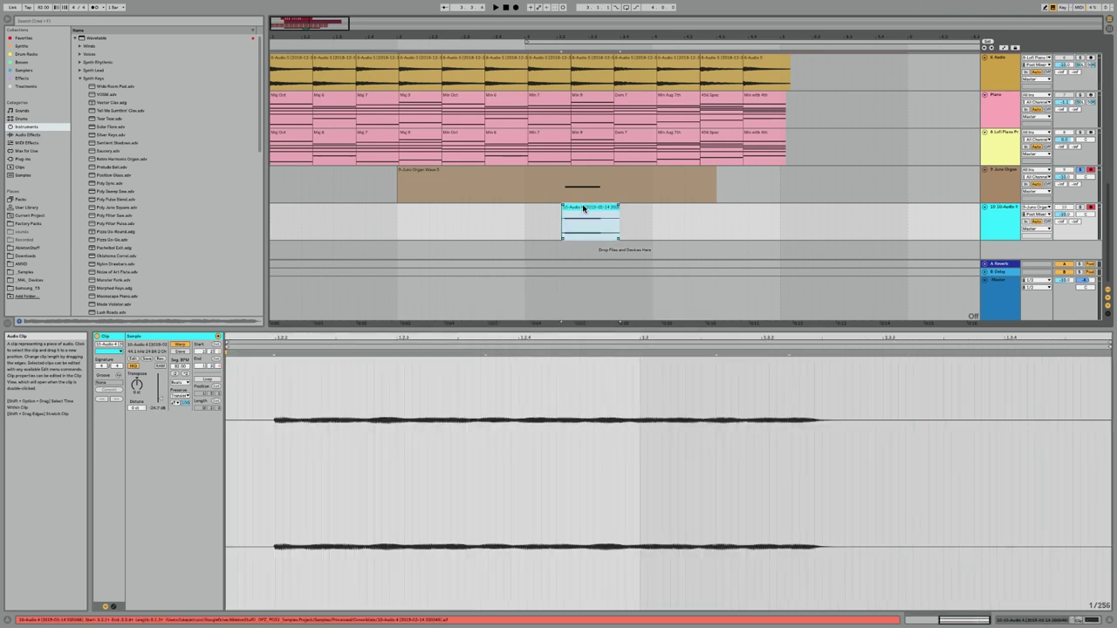
{"action": "right_click", "coordinate": [602, 208]}
{"action": "left_click", "coordinate": [635, 318]}
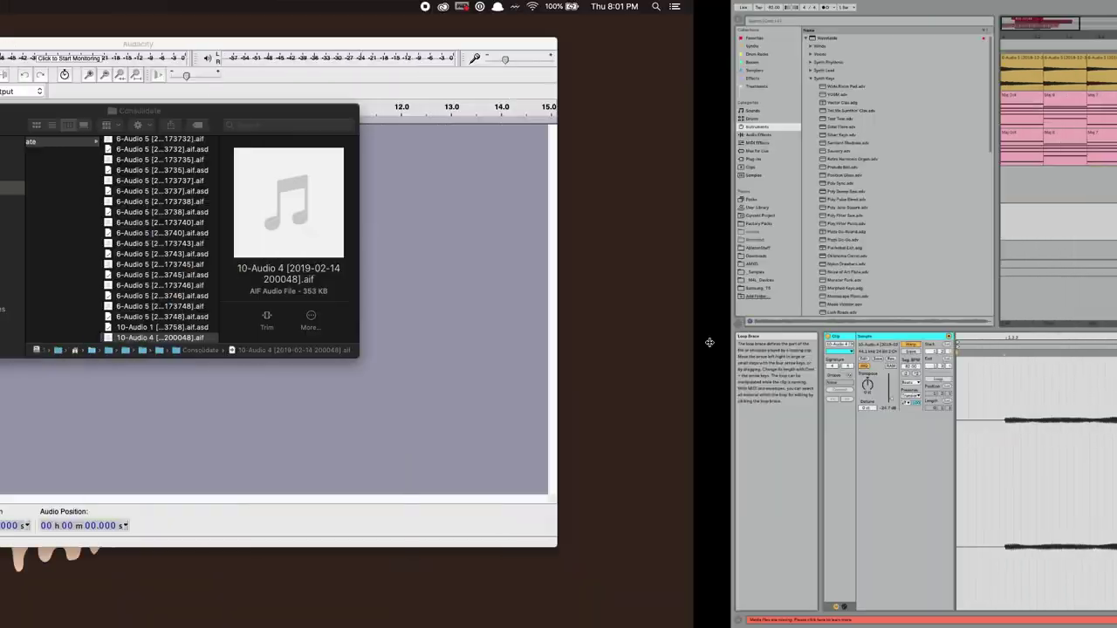
{"action": "left_click_drag", "start_coordinate": [582, 327], "coordinate": [1041, 128]}
{"action": "key", "text": "super+Tab"}
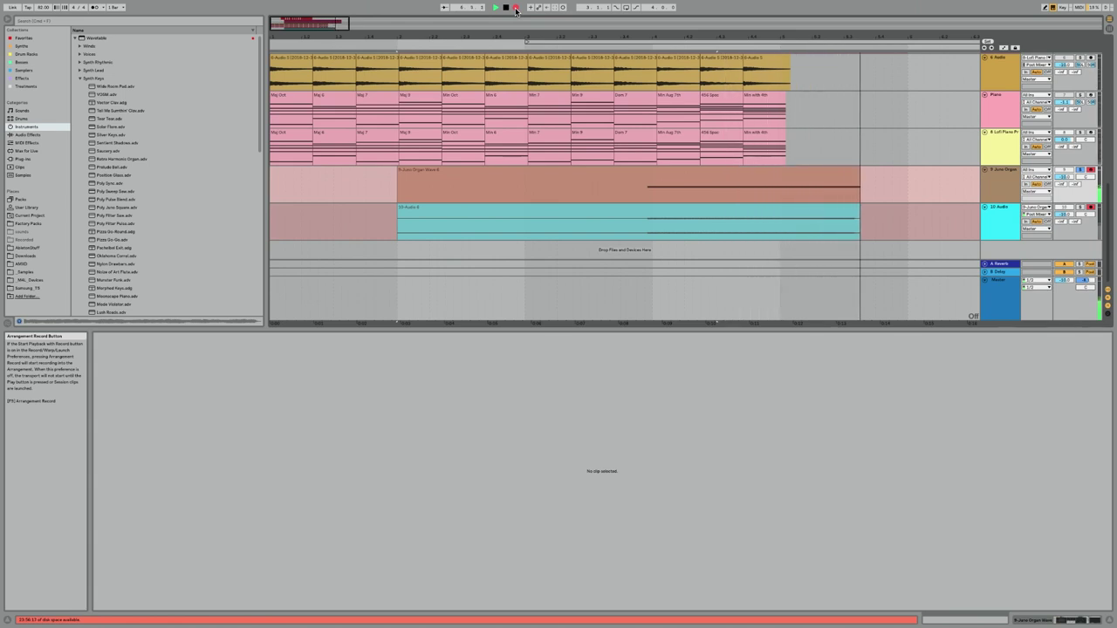
Step: Stop the new organ take and copy the 10-Audio 0006 file onto the desktop
{"action": "key", "text": "space"}
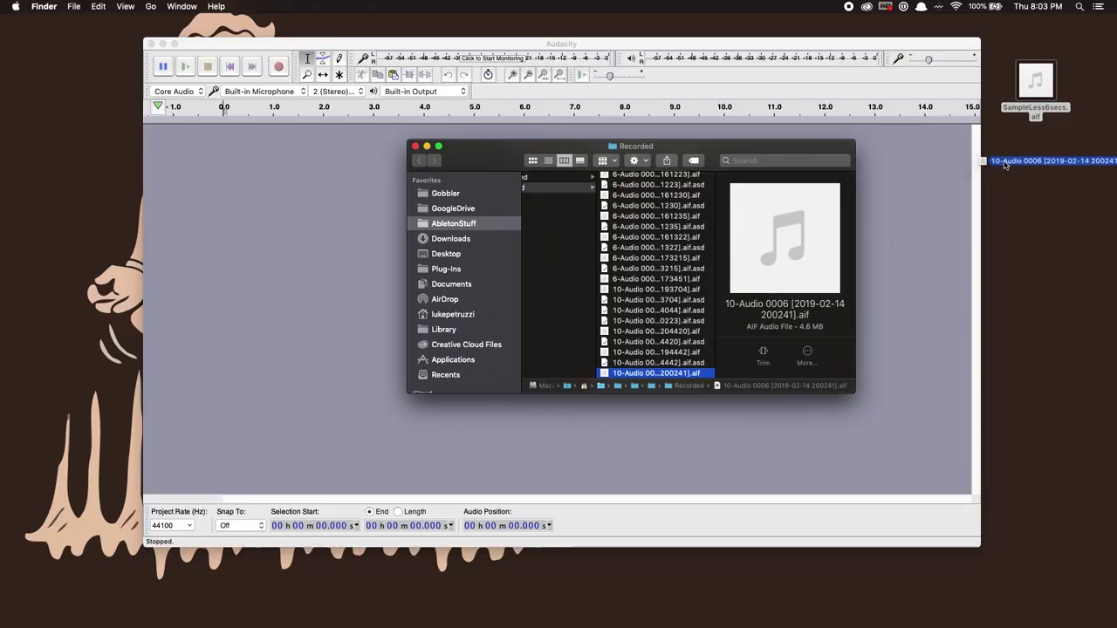
{"action": "left_click_drag", "start_coordinate": [995, 162], "coordinate": [1035, 165]}
{"action": "right_click", "coordinate": [1047, 181]}
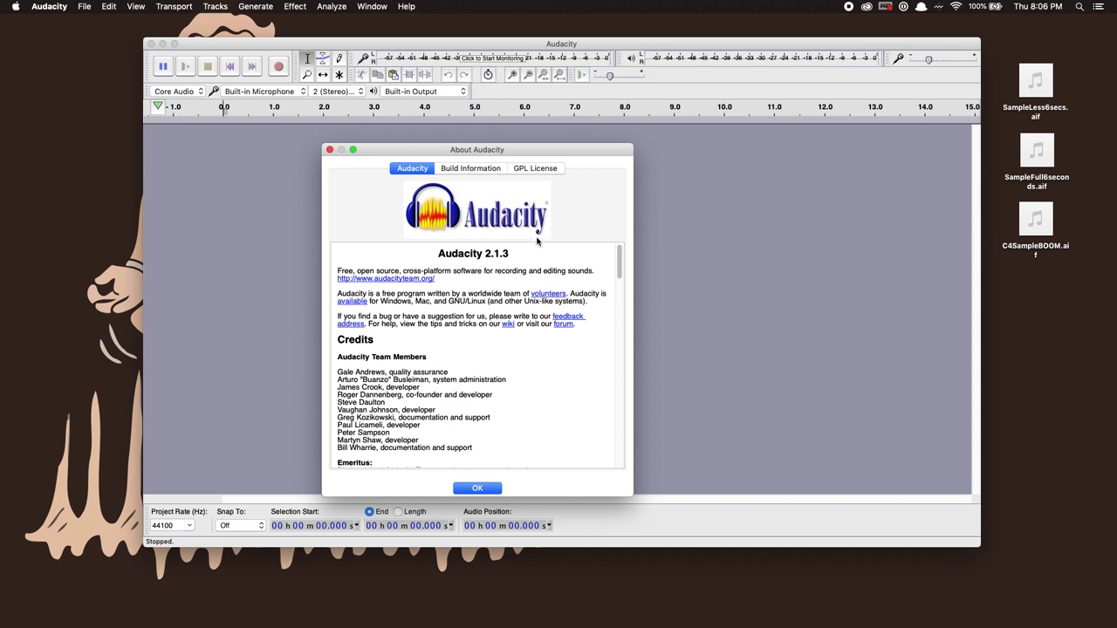
Step: Dismiss the About Audacity 2.1.3 dialog, leaving an empty project
{"action": "left_click", "coordinate": [330, 150]}
Step: Load SampleLess6secs.aif into Audacity and delete the silence before the sound starts
{"action": "left_click", "coordinate": [1035, 81]}
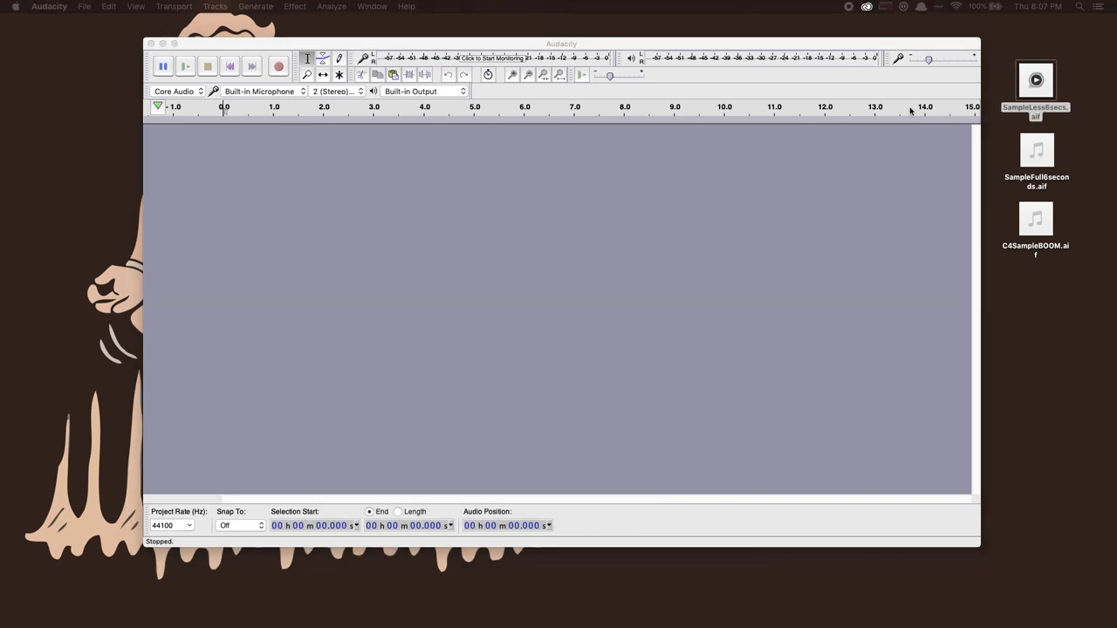
{"action": "left_click_drag", "start_coordinate": [1027, 77], "coordinate": [765, 190]}
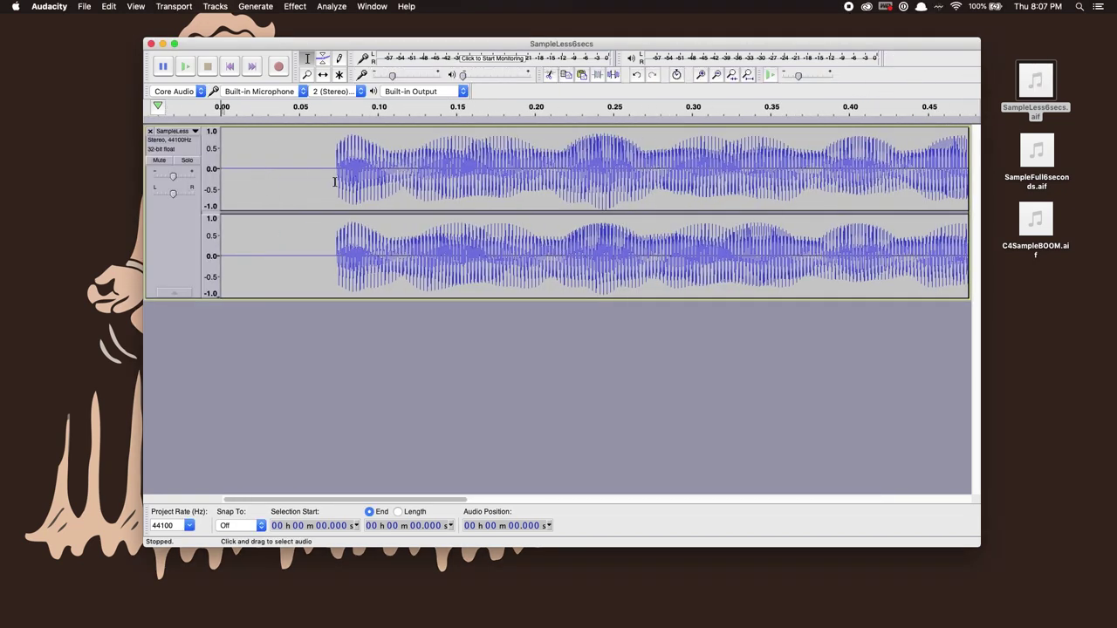
{"action": "left_click_drag", "start_coordinate": [334, 181], "coordinate": [115, 177]}
{"action": "key", "text": "Delete"}
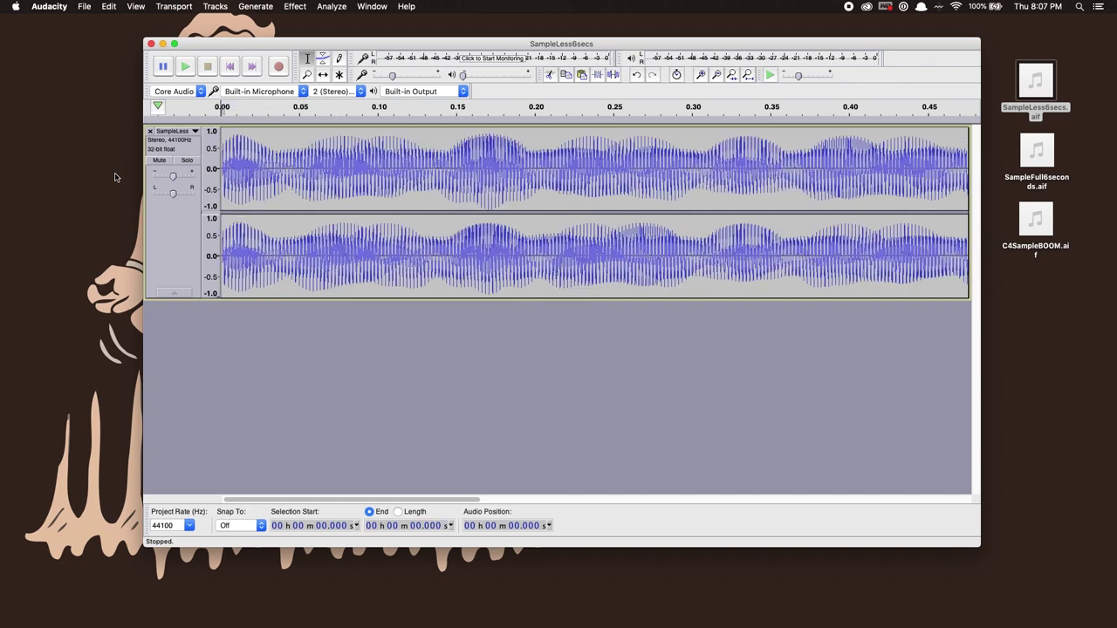
Step: Select the silent tail so the clip ends at about 0.88 seconds
{"action": "scroll", "coordinate": [314, 171], "scroll_direction": "down", "scroll_amount": 3}
{"action": "scroll", "coordinate": [526, 166], "scroll_direction": "up", "scroll_amount": 2}
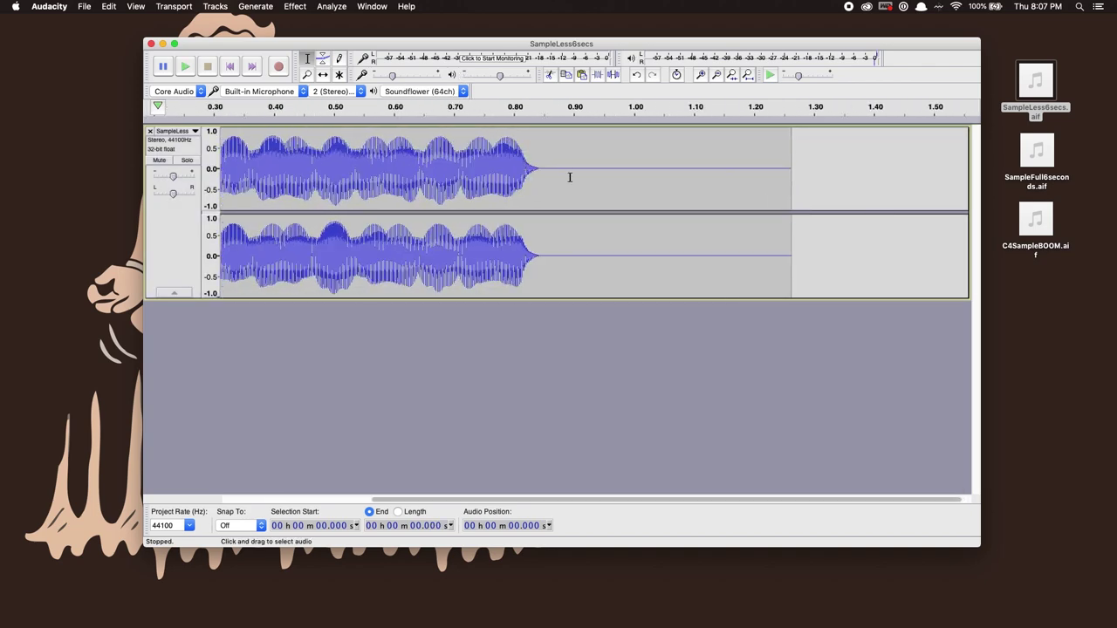
{"action": "scroll", "coordinate": [569, 177], "scroll_direction": "up", "scroll_amount": 3}
{"action": "left_click_drag", "start_coordinate": [554, 180], "coordinate": [1098, 179]}
{"action": "mouse_move", "coordinate": [1029, 157]}
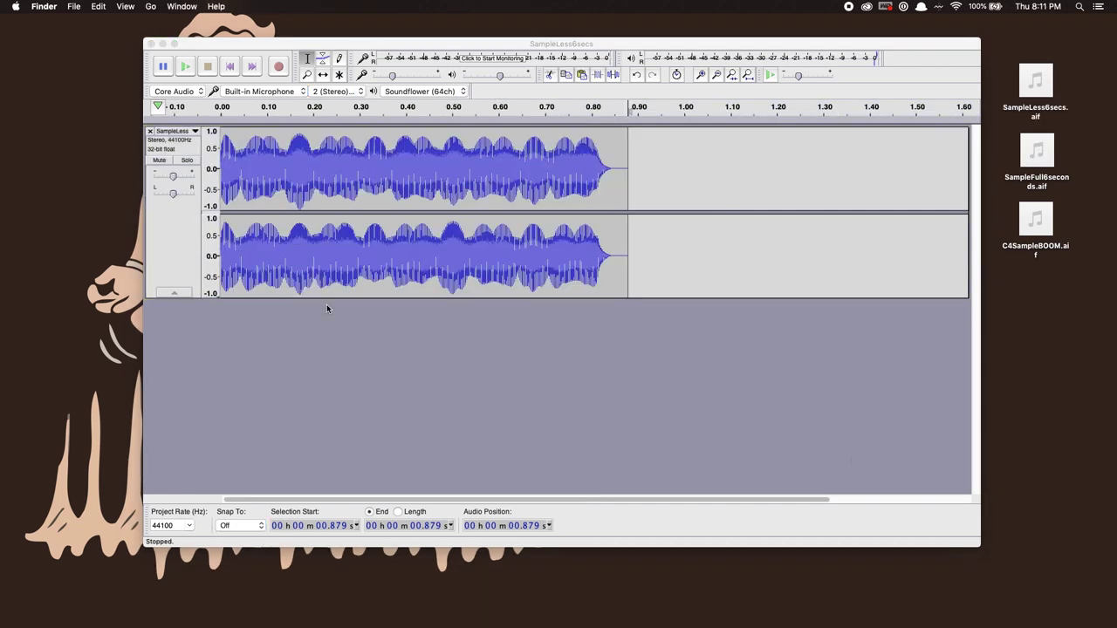
{"action": "left_click", "coordinate": [305, 341]}
Step: In Quality preferences, keep 44100 Hz and set the default sample format to 16-bit
{"action": "left_click", "coordinate": [61, 7]}
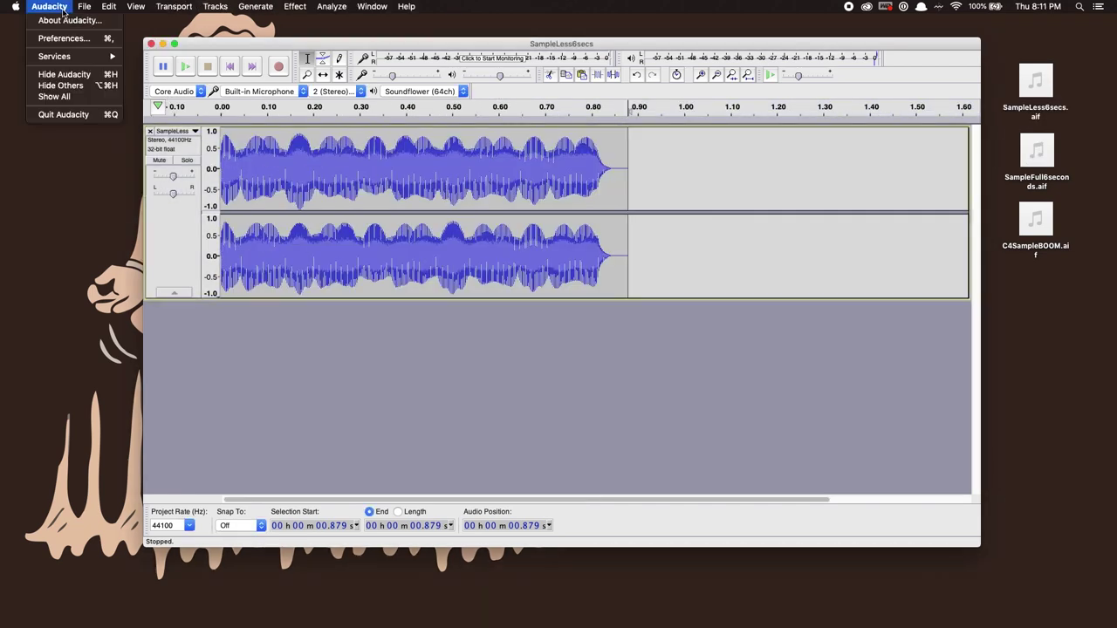
{"action": "left_click", "coordinate": [64, 39]}
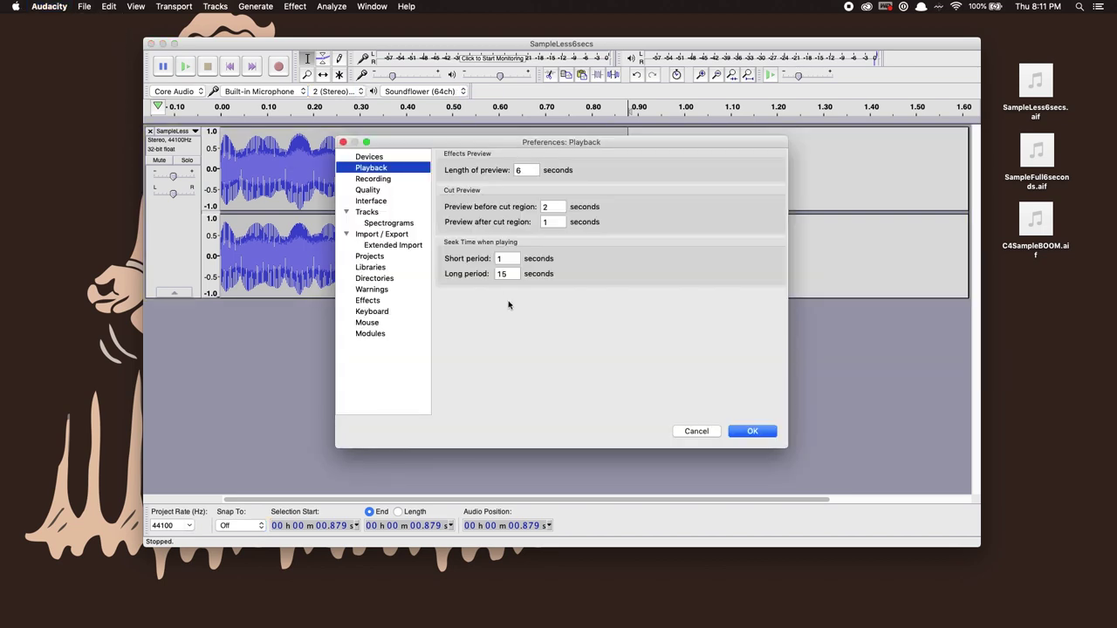
{"action": "left_click", "coordinate": [367, 189]}
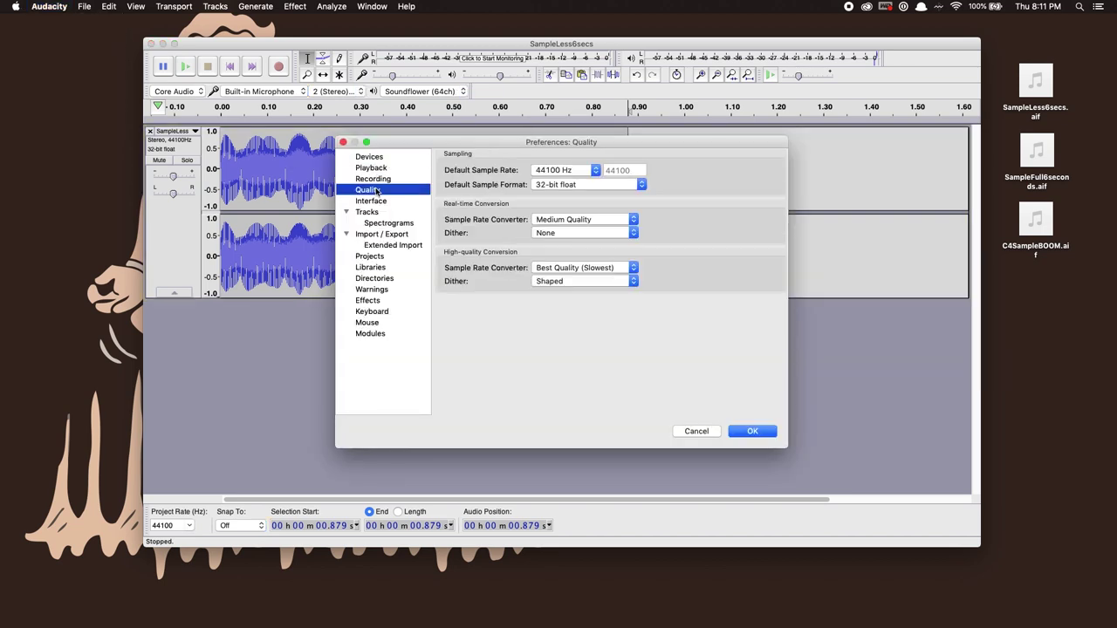
{"action": "left_click", "coordinate": [566, 170]}
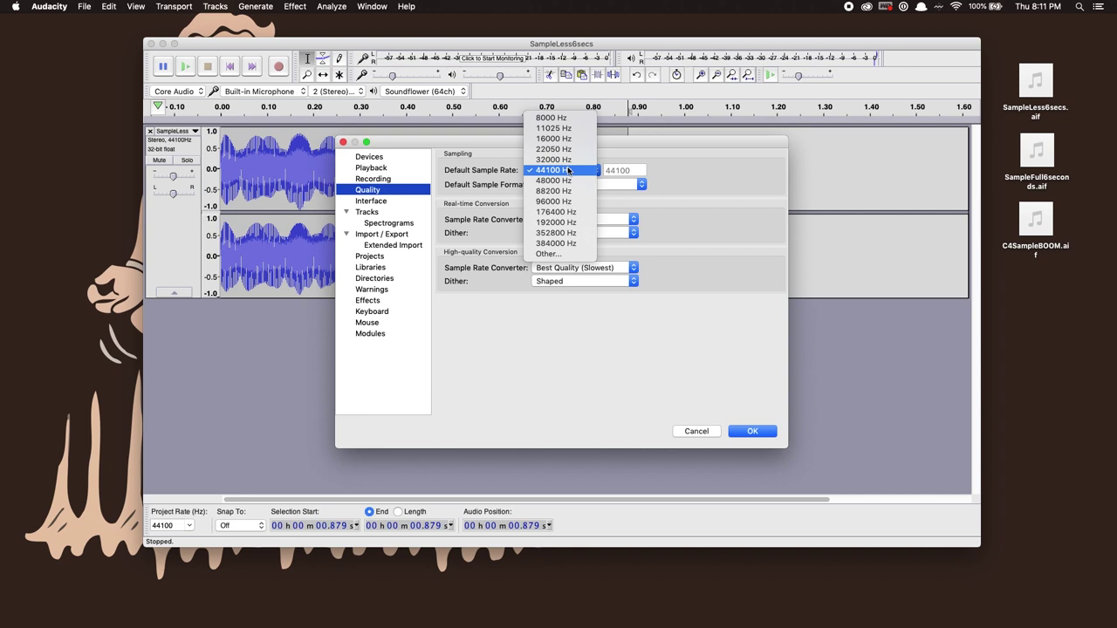
{"action": "left_click", "coordinate": [568, 170]}
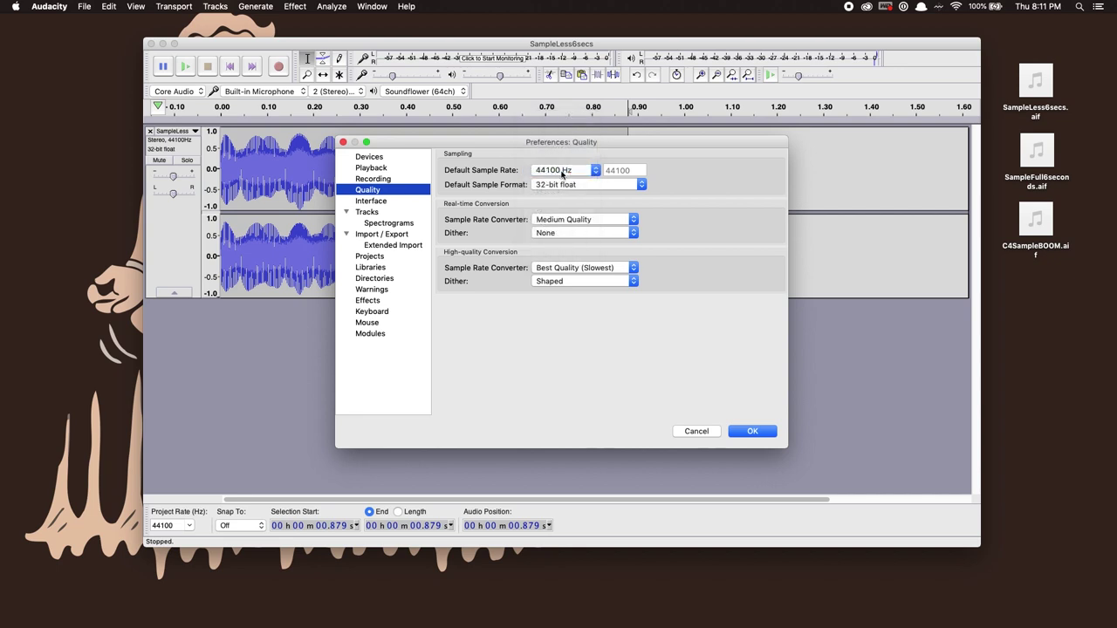
{"action": "left_click", "coordinate": [574, 185]}
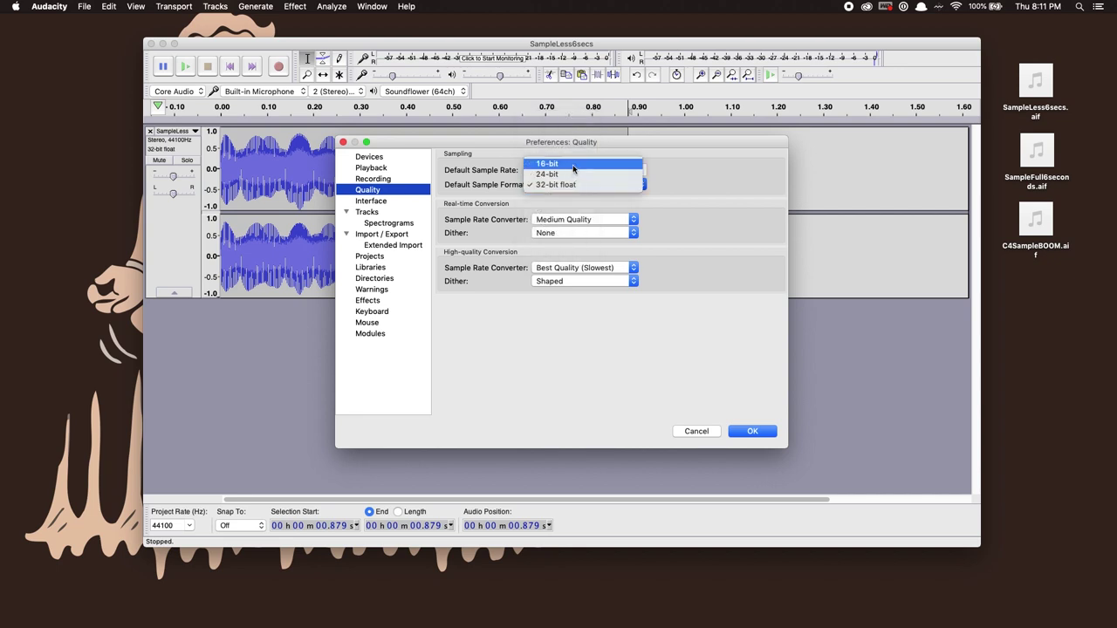
{"action": "left_click", "coordinate": [573, 164]}
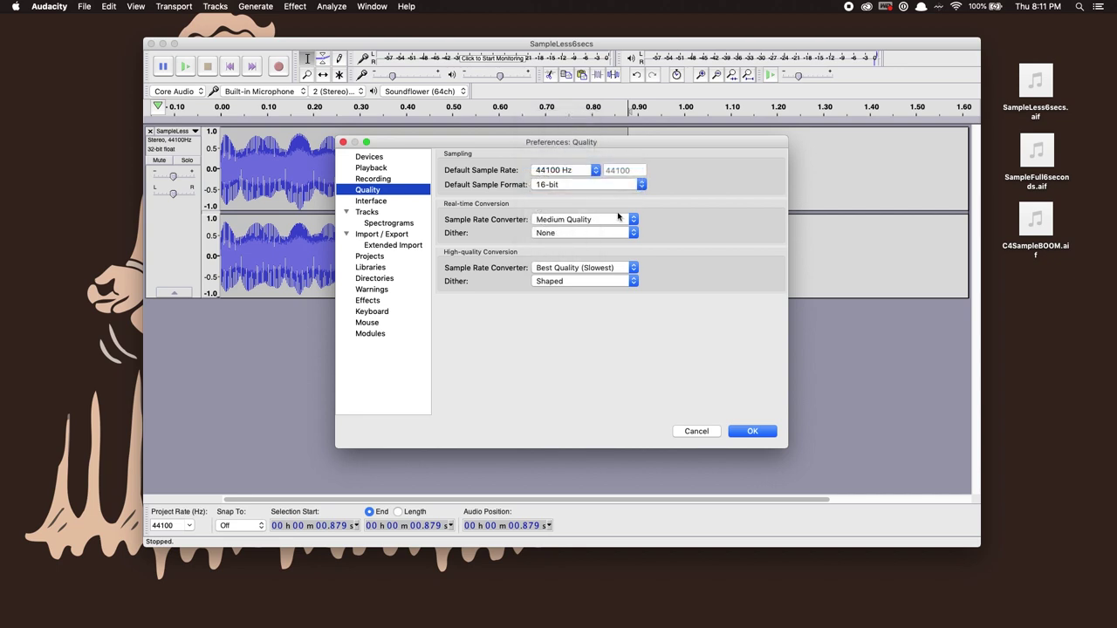
Step: Set real-time conversion to Best Quality (Slowest) and high-quality dither to None
{"action": "left_click", "coordinate": [555, 224]}
{"action": "left_click", "coordinate": [563, 246]}
{"action": "left_click", "coordinate": [569, 221]}
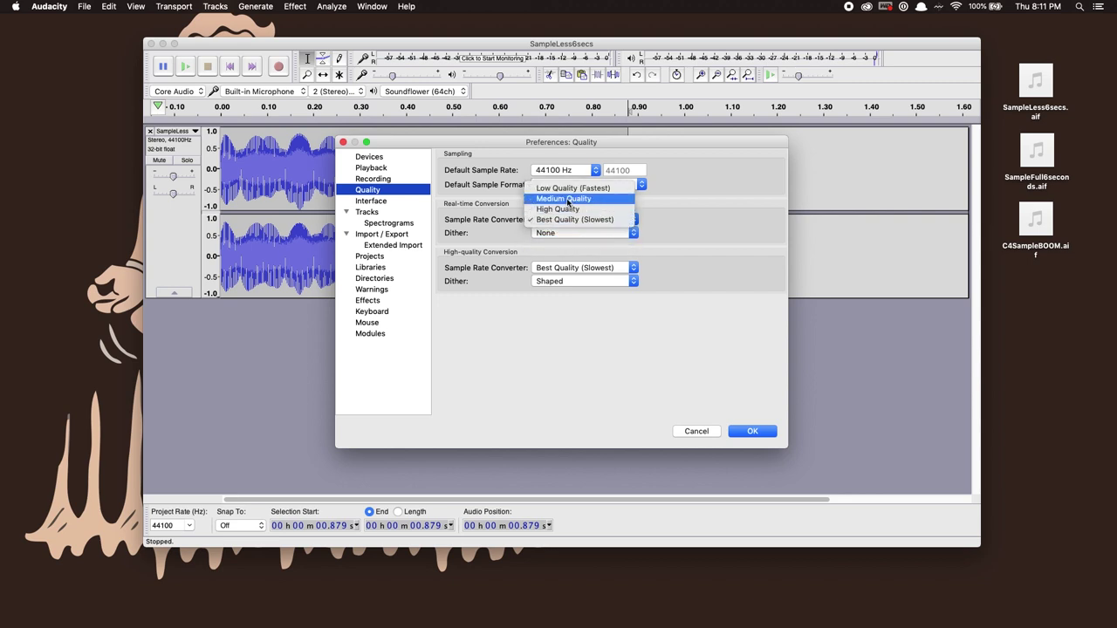
{"action": "left_click", "coordinate": [564, 209]}
{"action": "left_click", "coordinate": [565, 219]}
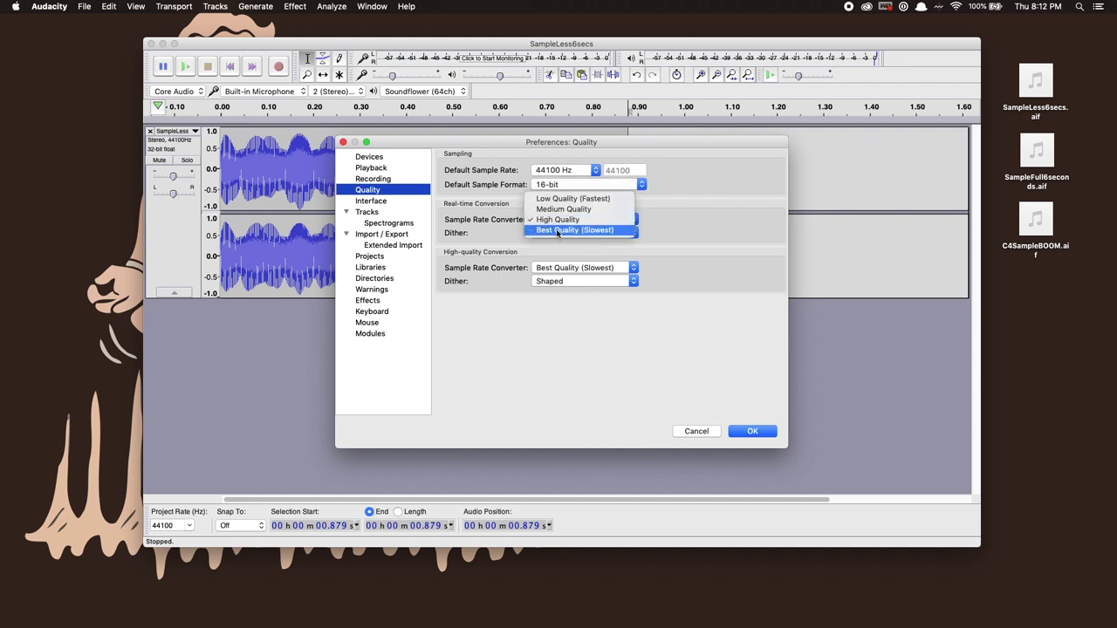
{"action": "left_click", "coordinate": [559, 232]}
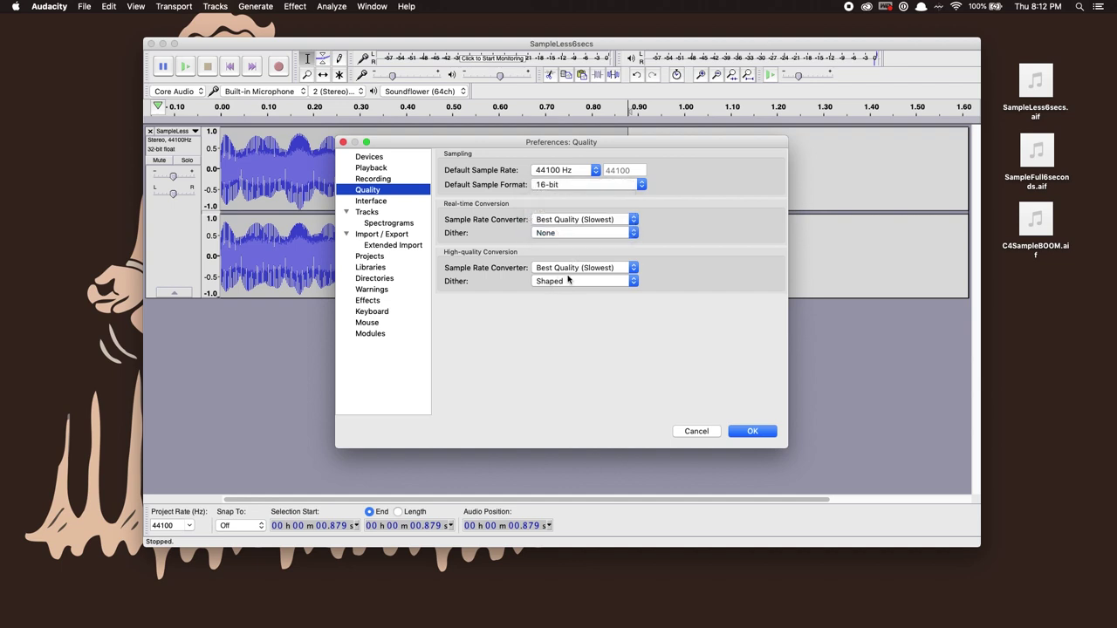
{"action": "left_click", "coordinate": [579, 281]}
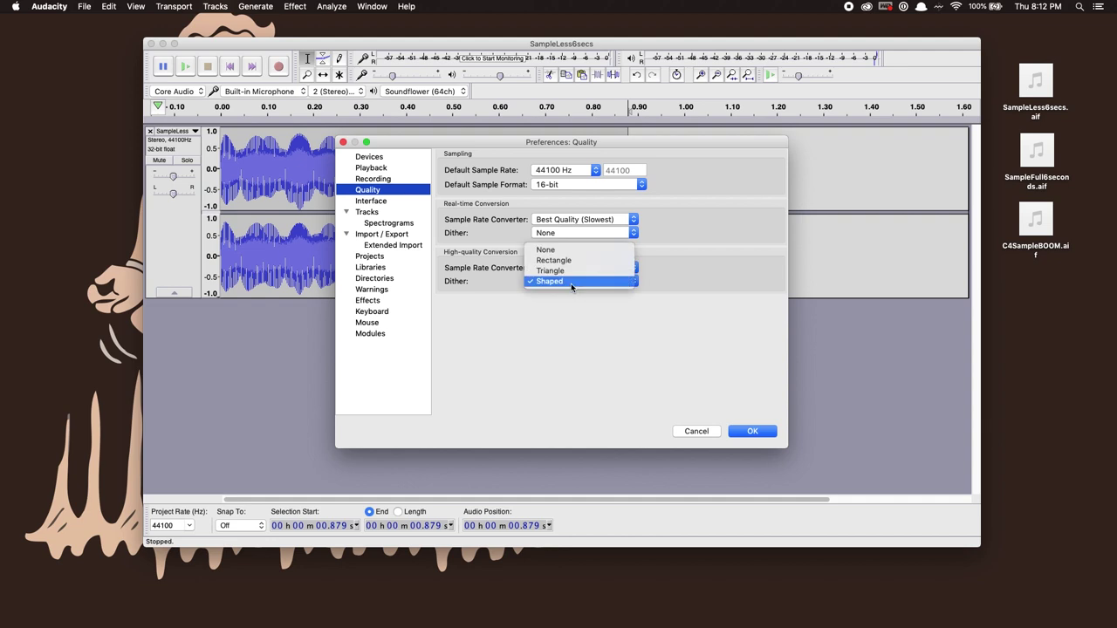
{"action": "left_click", "coordinate": [546, 250]}
Step: Split the stereo SampleLess6secs track to mono and remove the lower channel
{"action": "key", "text": "Return"}
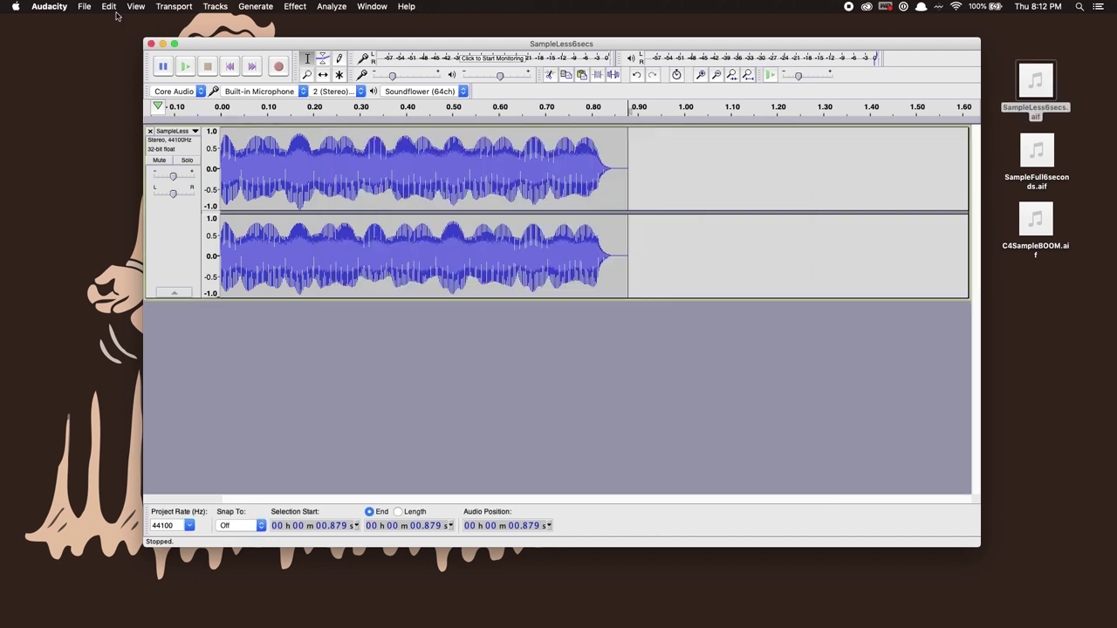
{"action": "left_click", "coordinate": [173, 132]}
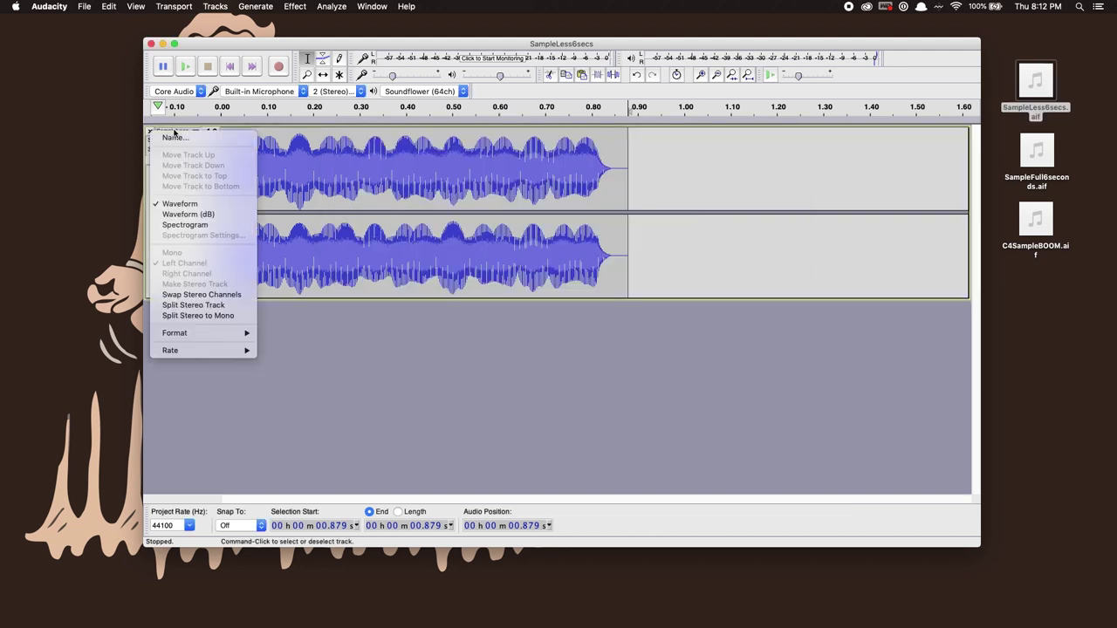
{"action": "left_click", "coordinate": [209, 315]}
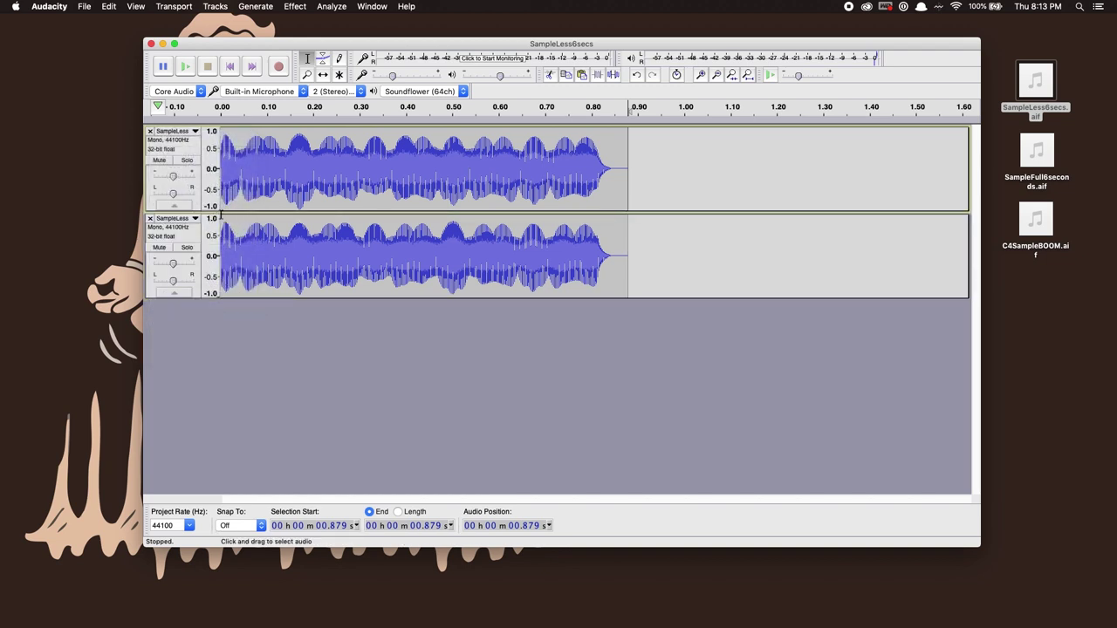
{"action": "left_click", "coordinate": [149, 218]}
Step: Play the mono clip from its start to check it
{"action": "left_click", "coordinate": [224, 166]}
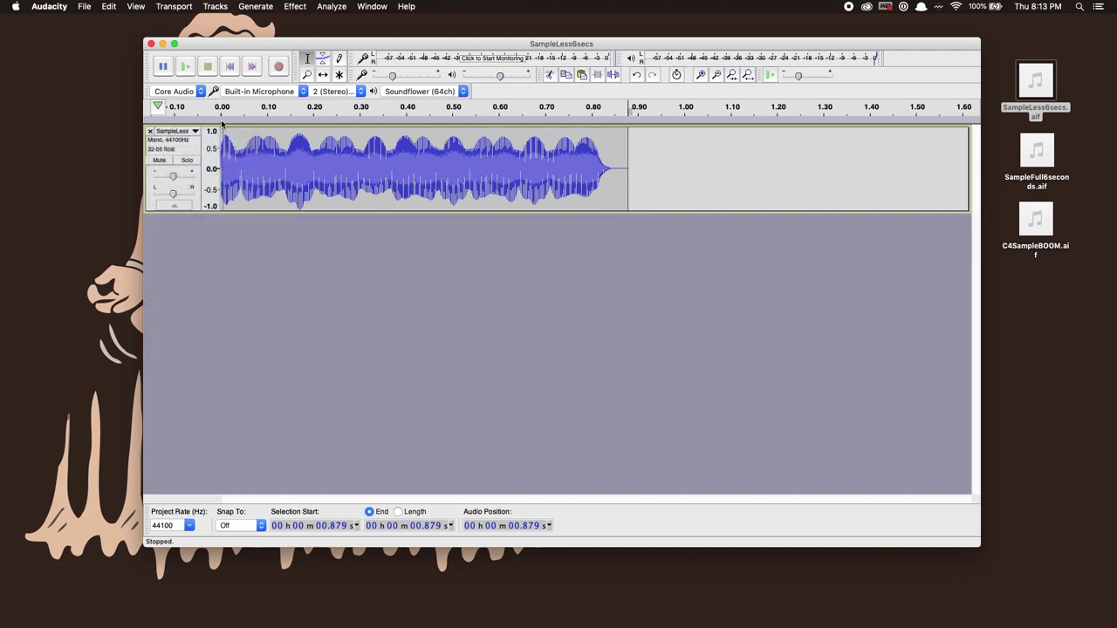
{"action": "key", "text": "space"}
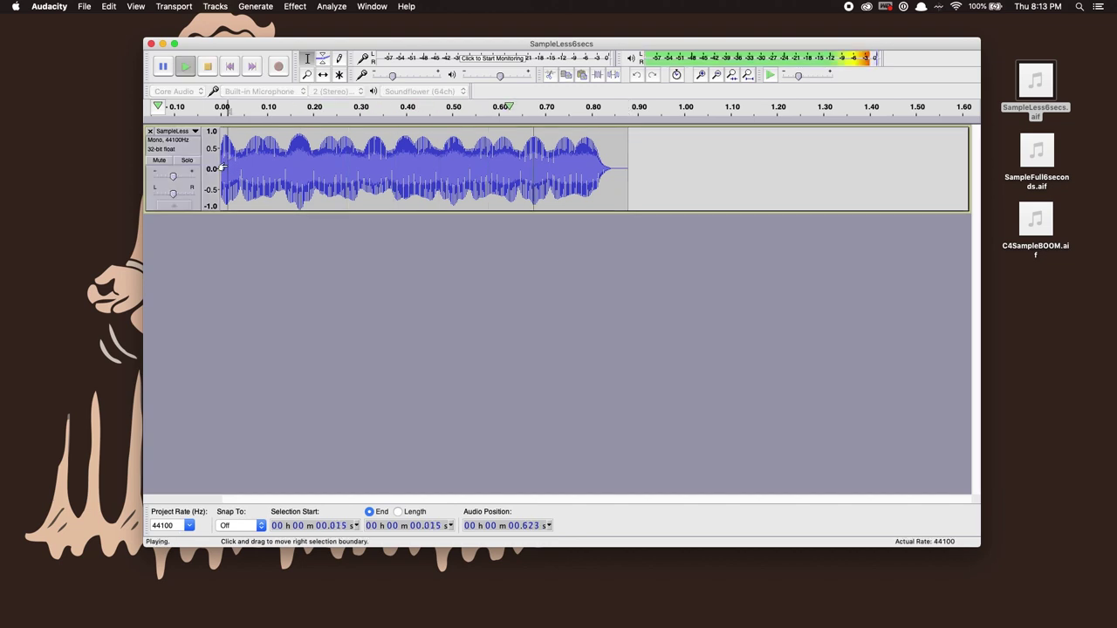
{"action": "left_click", "coordinate": [714, 166]}
{"action": "left_click", "coordinate": [84, 7]}
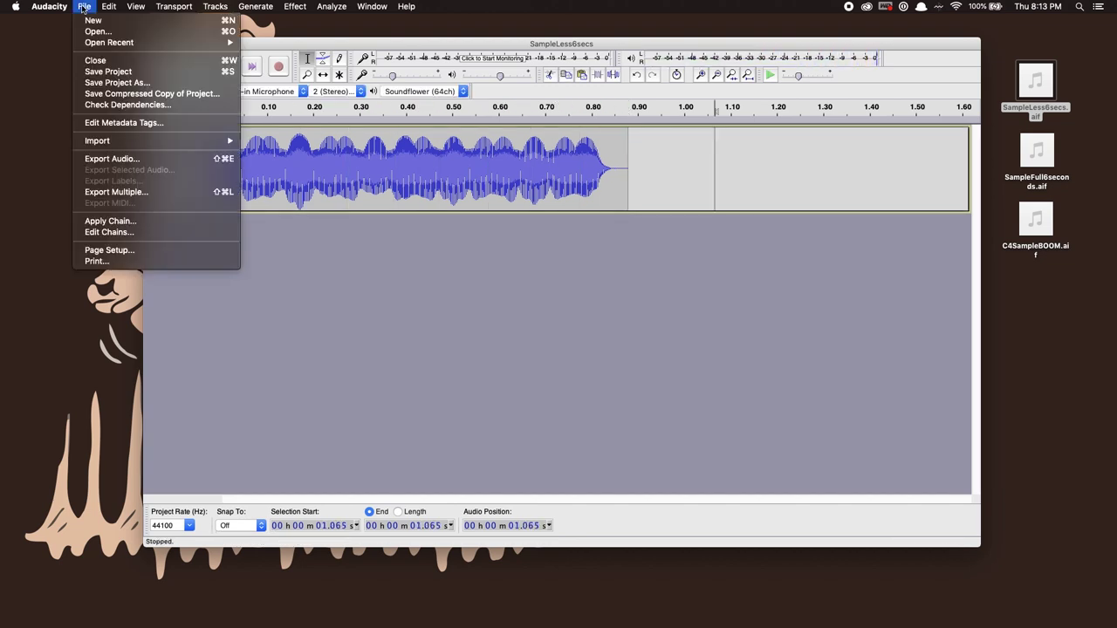
Step: Export the mono sample to the desktop as SampleLess6secs_f.wav with empty metadata tags
{"action": "left_click", "coordinate": [159, 159]}
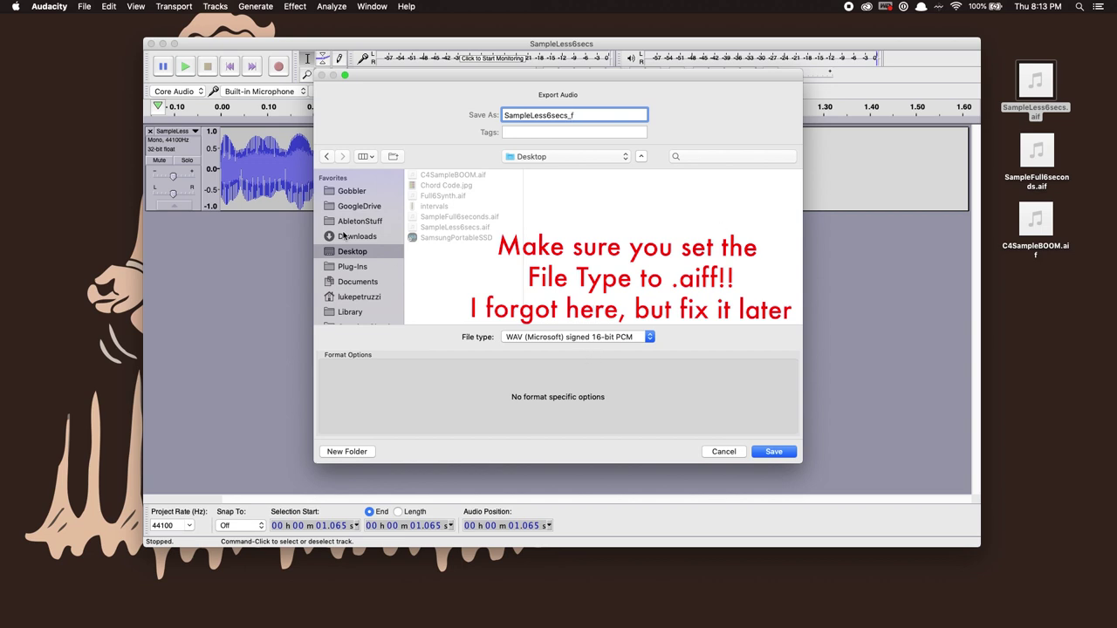
{"action": "left_click", "coordinate": [785, 451]}
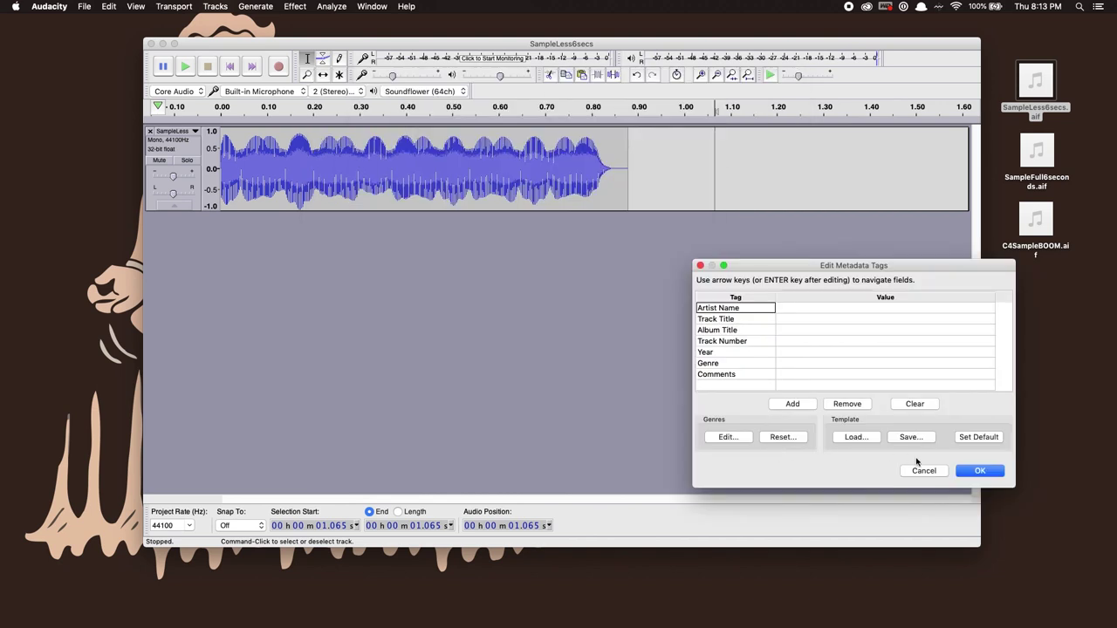
{"action": "left_click", "coordinate": [980, 471]}
{"action": "left_click", "coordinate": [1050, 417]}
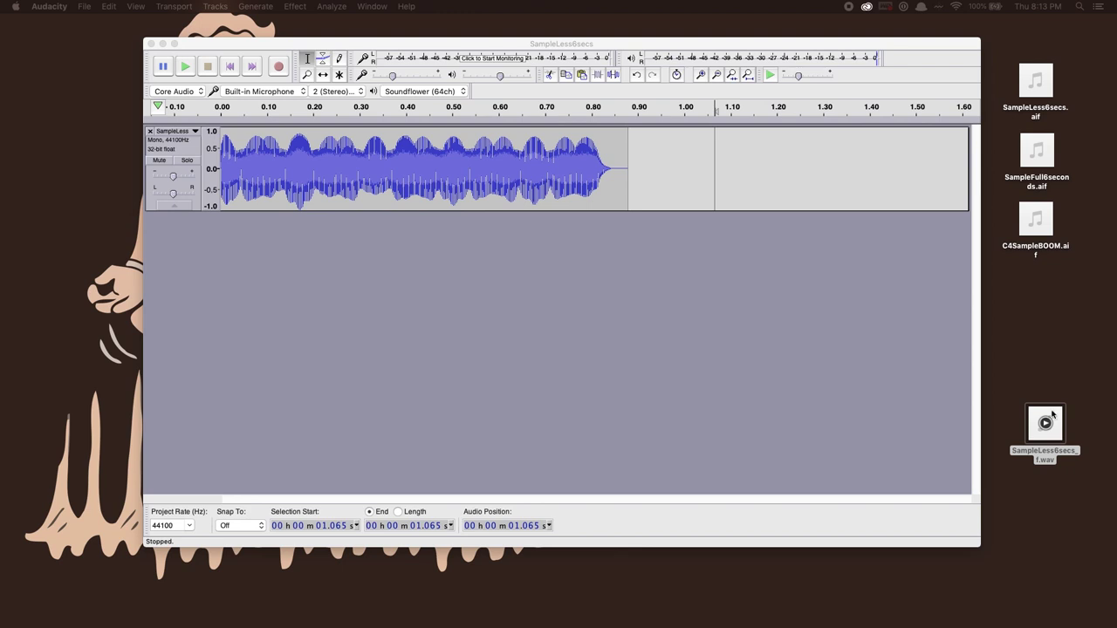
Step: Check SampleLess6secs_f.wav's Get Info: 78 KB, mono, 44.1 kHz, 16-bit
{"action": "right_click", "coordinate": [1053, 416]}
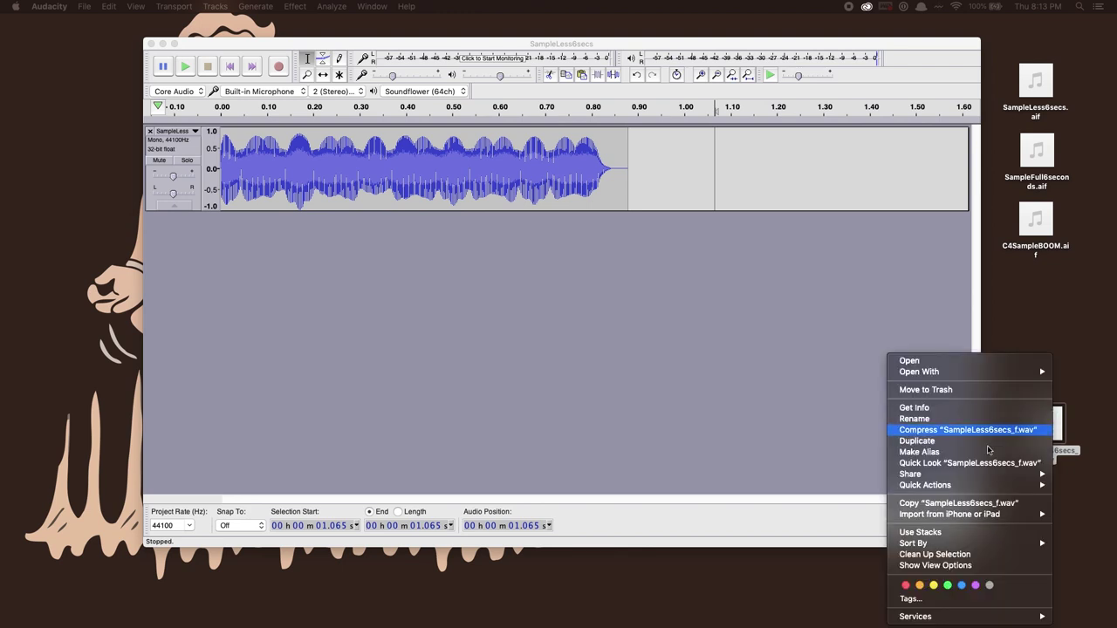
{"action": "left_click", "coordinate": [947, 410]}
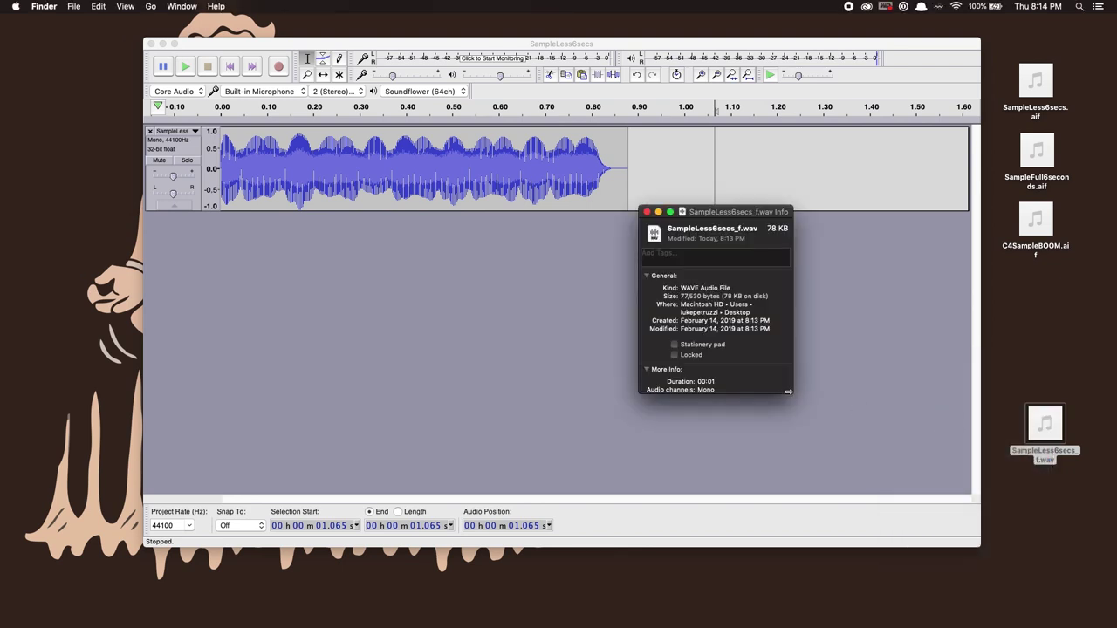
{"action": "left_click_drag", "start_coordinate": [791, 394], "coordinate": [912, 499]}
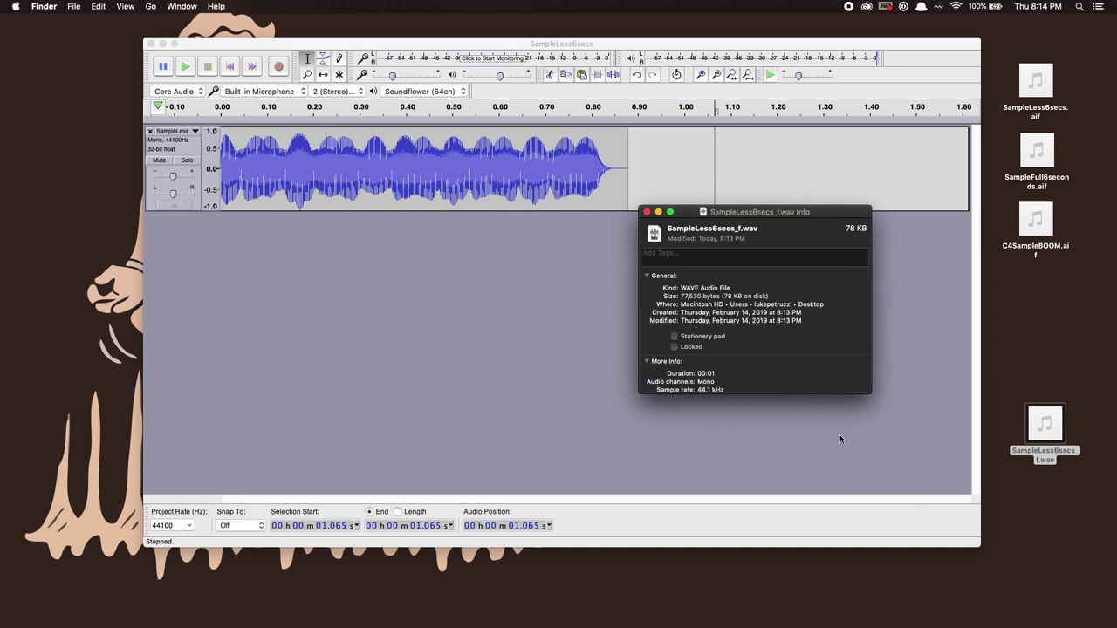
{"action": "scroll", "coordinate": [707, 339], "scroll_direction": "down", "scroll_amount": 3}
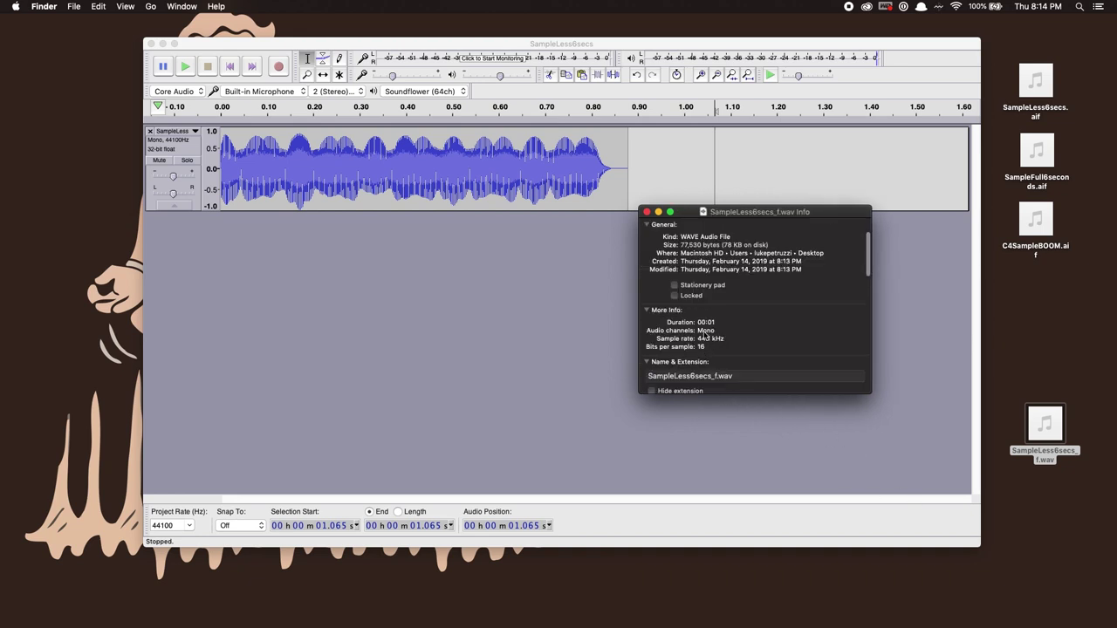
{"action": "left_click_drag", "start_coordinate": [619, 144], "coordinate": [667, 140]}
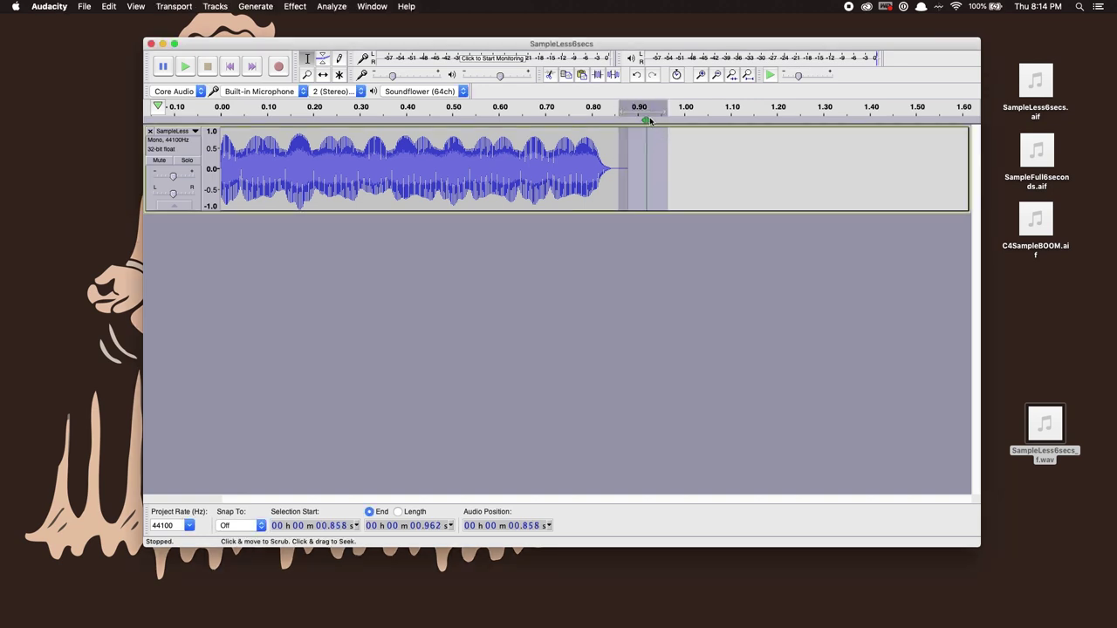
Step: Append 10 seconds of silence right after the sound in the track
{"action": "left_click", "coordinate": [678, 147]}
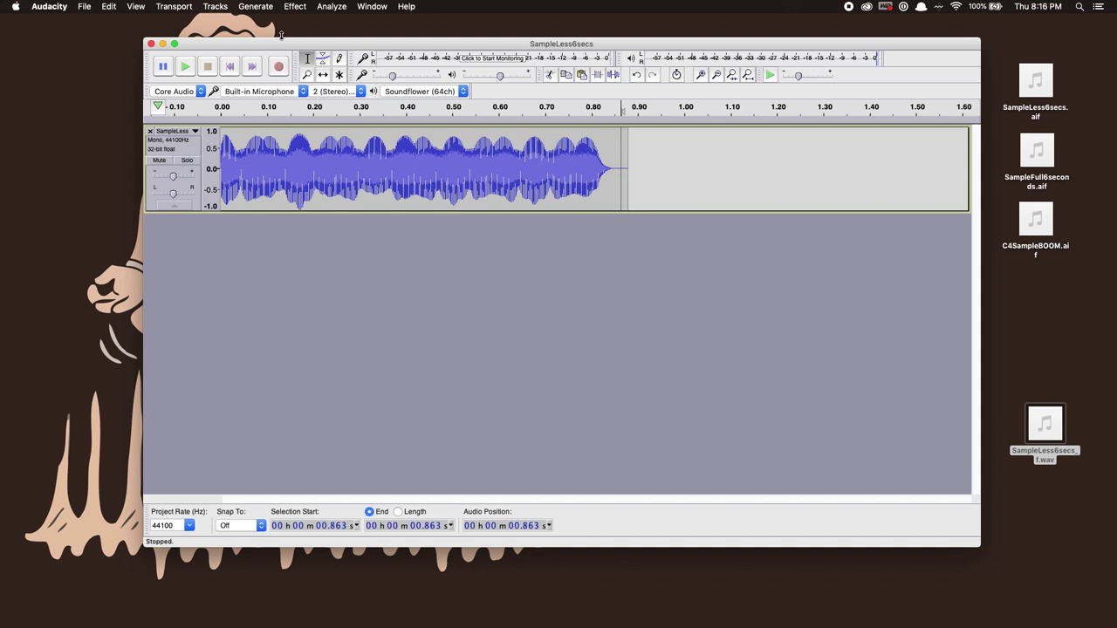
{"action": "left_click", "coordinate": [265, 7]}
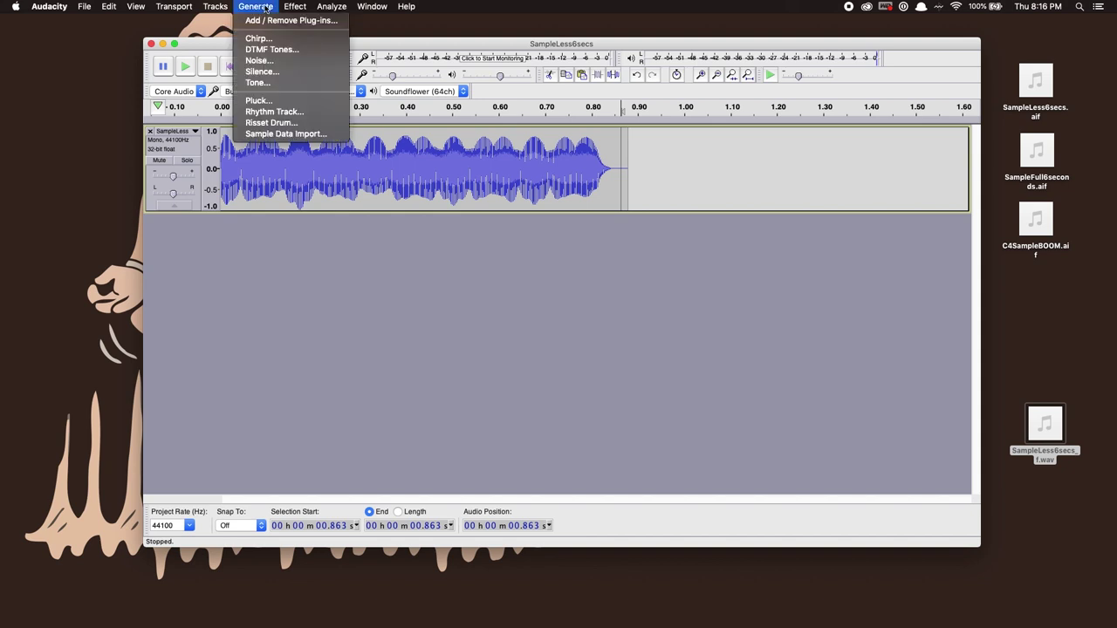
{"action": "left_click", "coordinate": [272, 71]}
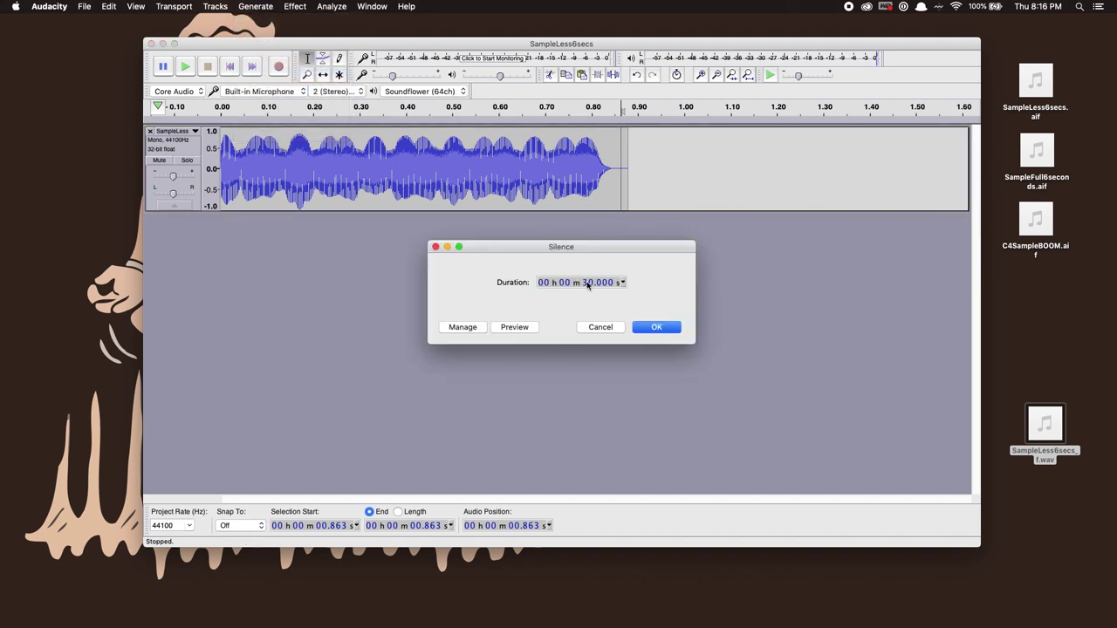
{"action": "left_click", "coordinate": [587, 284]}
{"action": "type", "text": "1"}
{"action": "left_click", "coordinate": [661, 328]}
Step: Zoom to fit and select the span from about 6.81 s to the track's end
{"action": "left_click", "coordinate": [627, 192]}
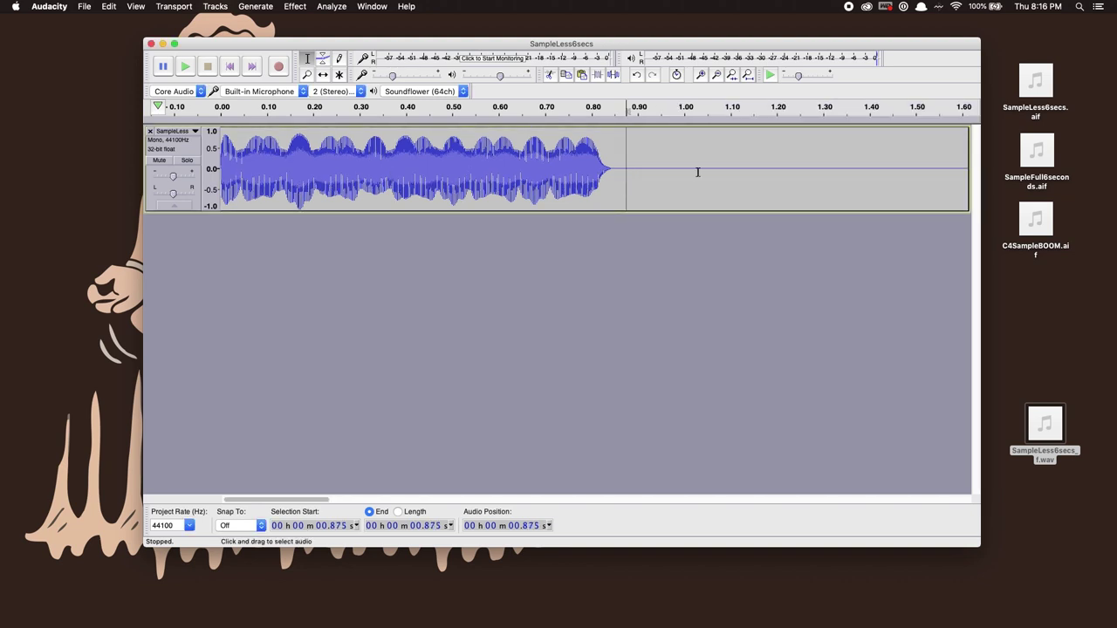
{"action": "key", "text": "super+f"}
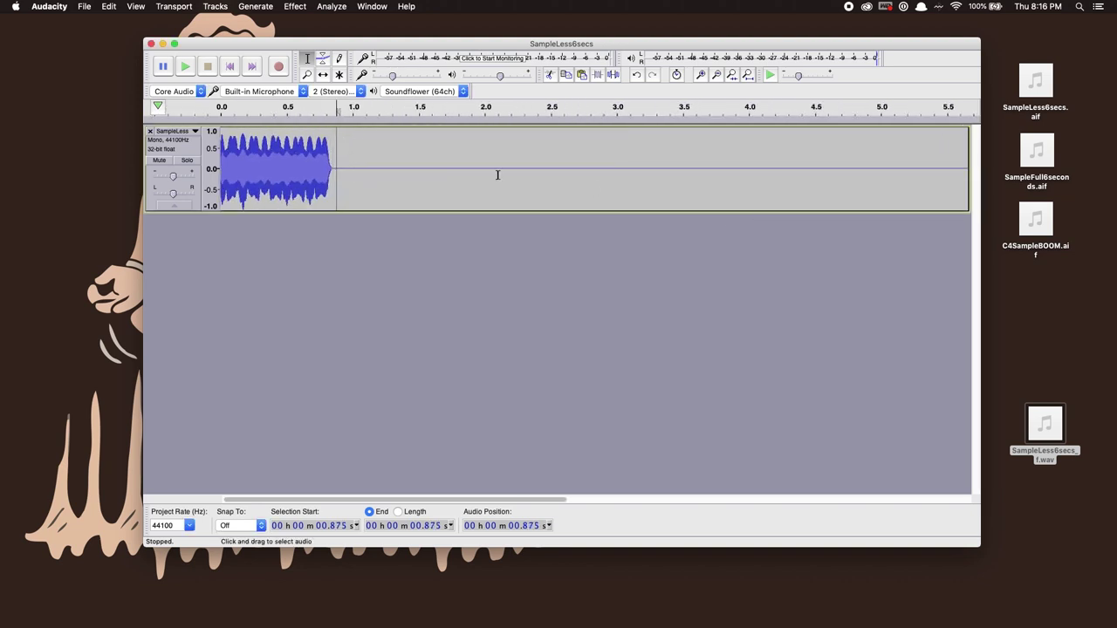
{"action": "scroll", "coordinate": [897, 174], "scroll_direction": "right", "scroll_amount": 10}
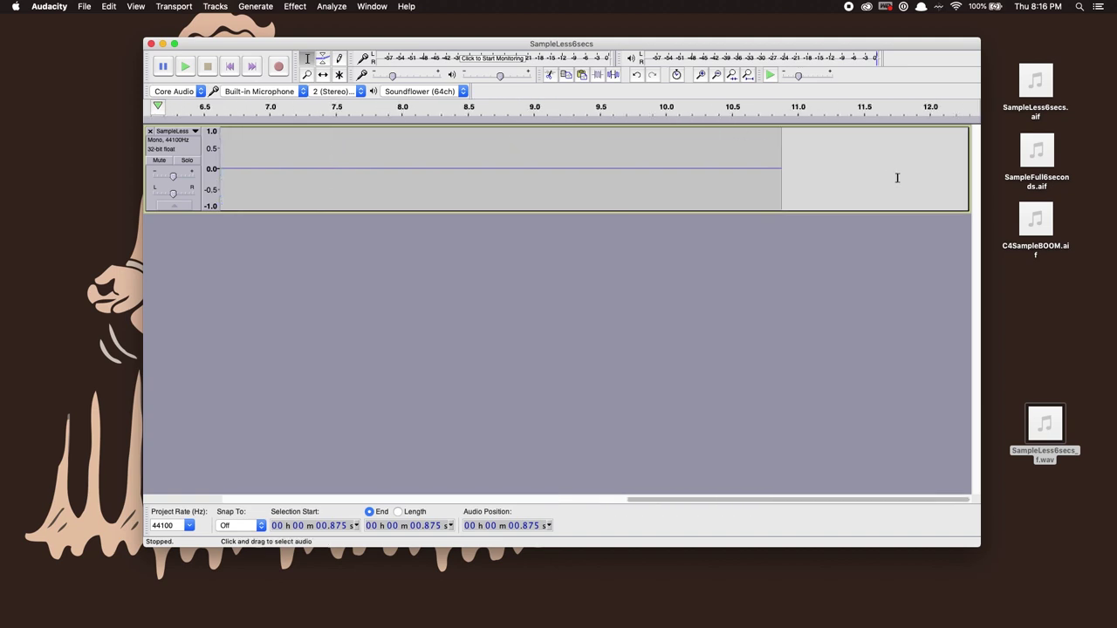
{"action": "left_click", "coordinate": [782, 154]}
{"action": "left_click", "coordinate": [777, 159]}
{"action": "left_click_drag", "start_coordinate": [785, 154], "coordinate": [248, 160]}
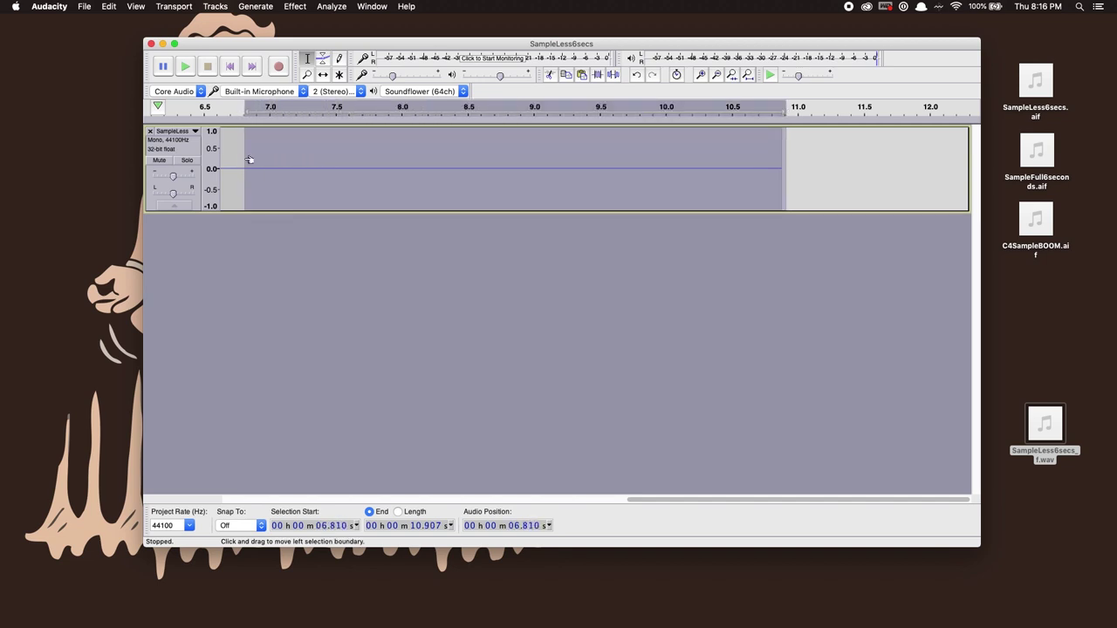
{"action": "left_click", "coordinate": [247, 160]}
{"action": "scroll", "coordinate": [280, 159], "scroll_direction": "left", "scroll_amount": 10}
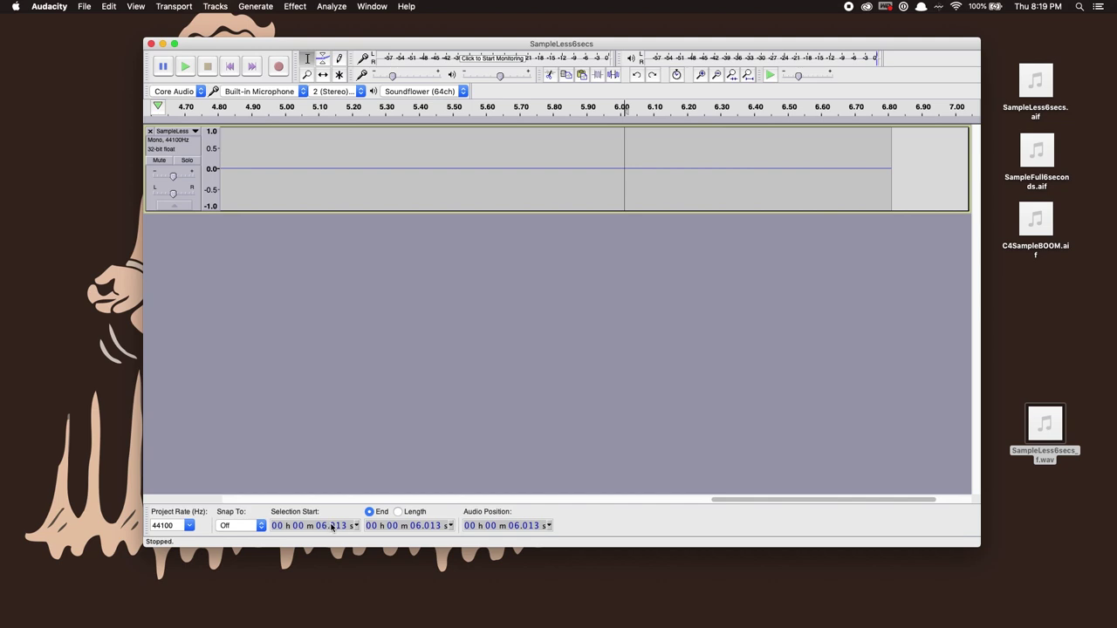
Step: Set the selection to start at 6.00 s and delete all audio after it
{"action": "left_click", "coordinate": [330, 527]}
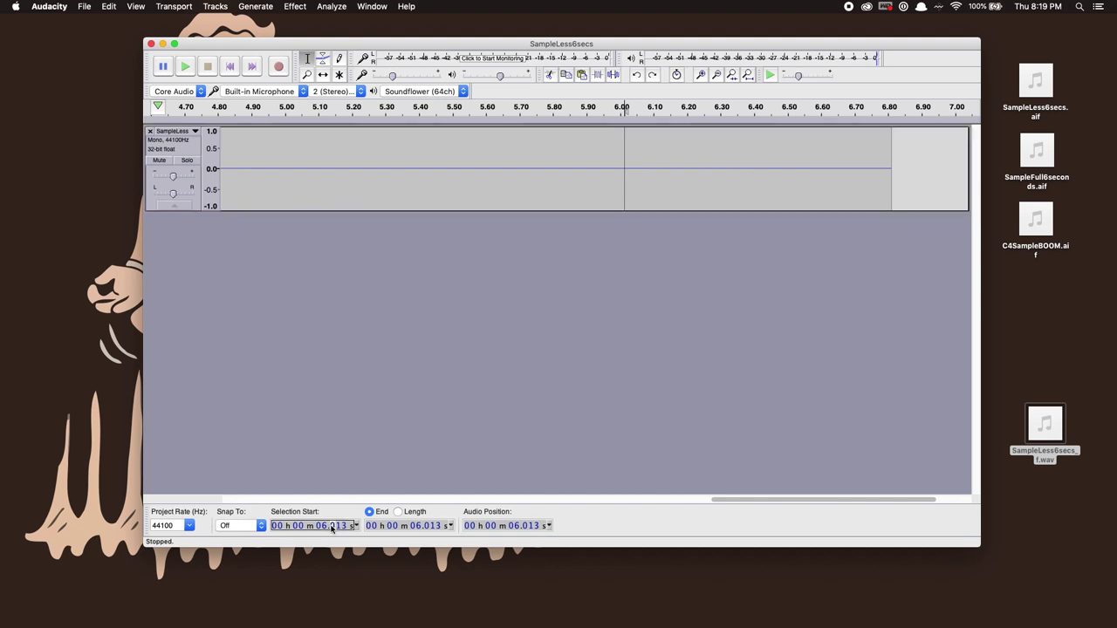
{"action": "type", "text": "00"}
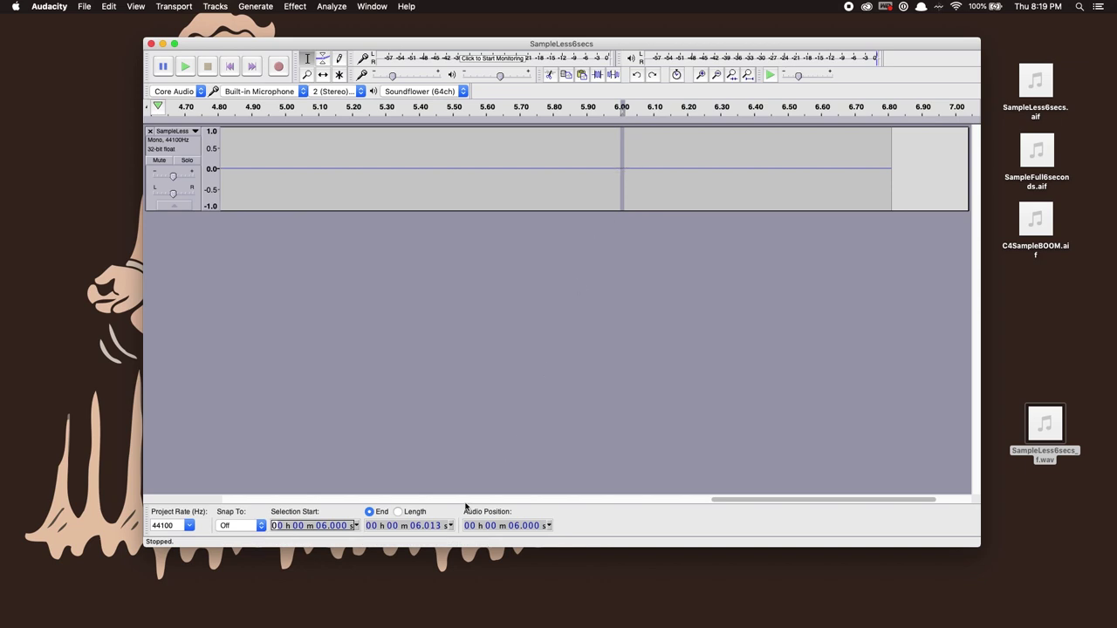
{"action": "left_click", "coordinate": [432, 528]}
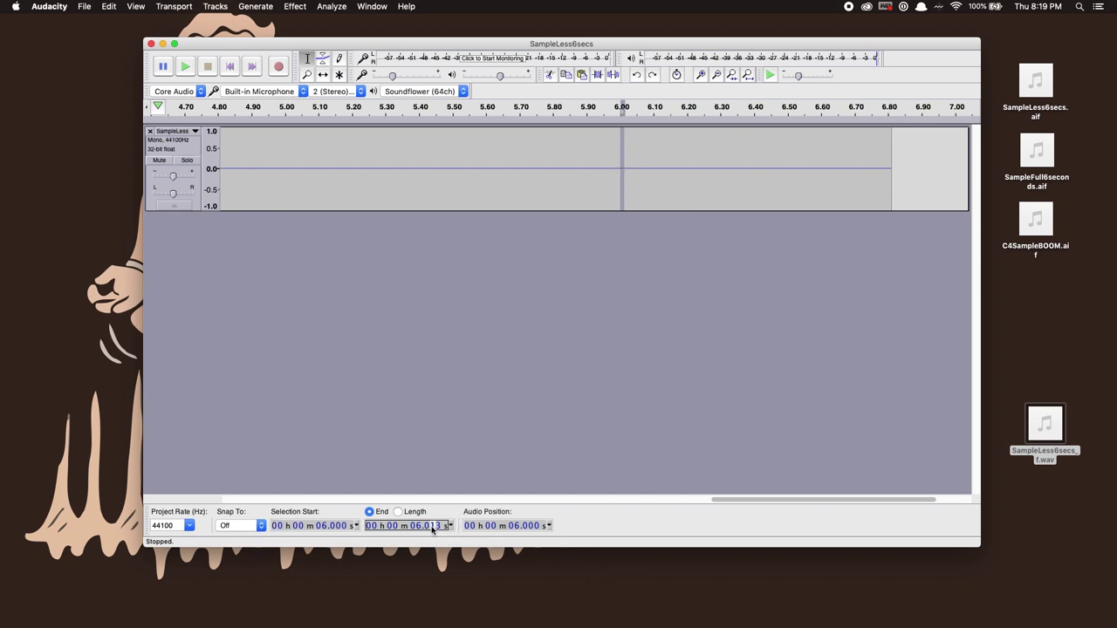
{"action": "type", "text": "6"}
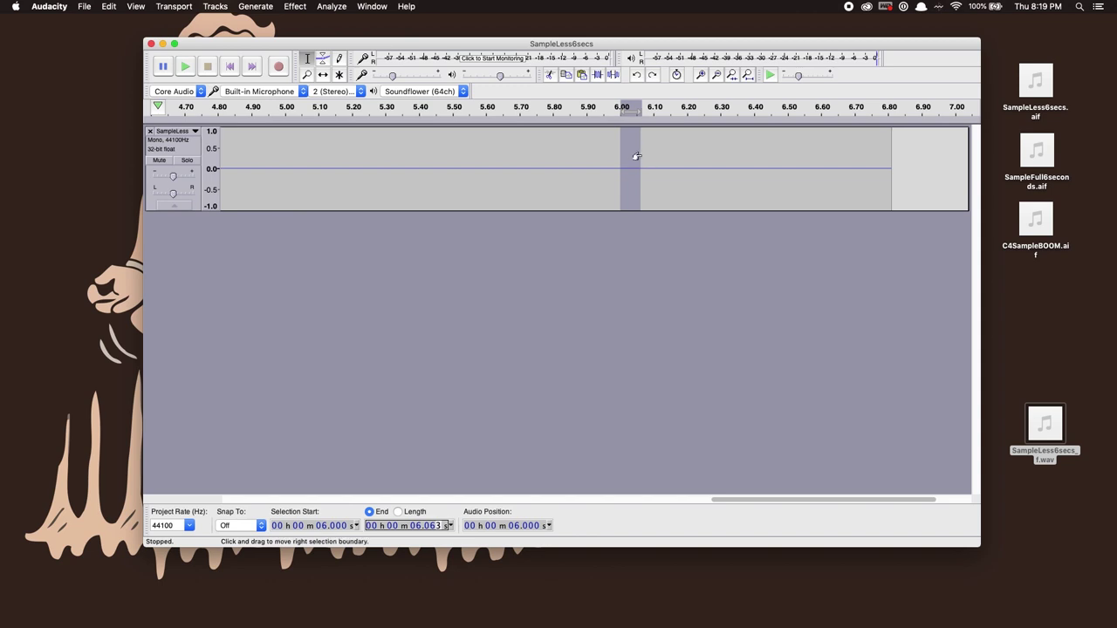
{"action": "left_click_drag", "start_coordinate": [637, 156], "coordinate": [909, 151]}
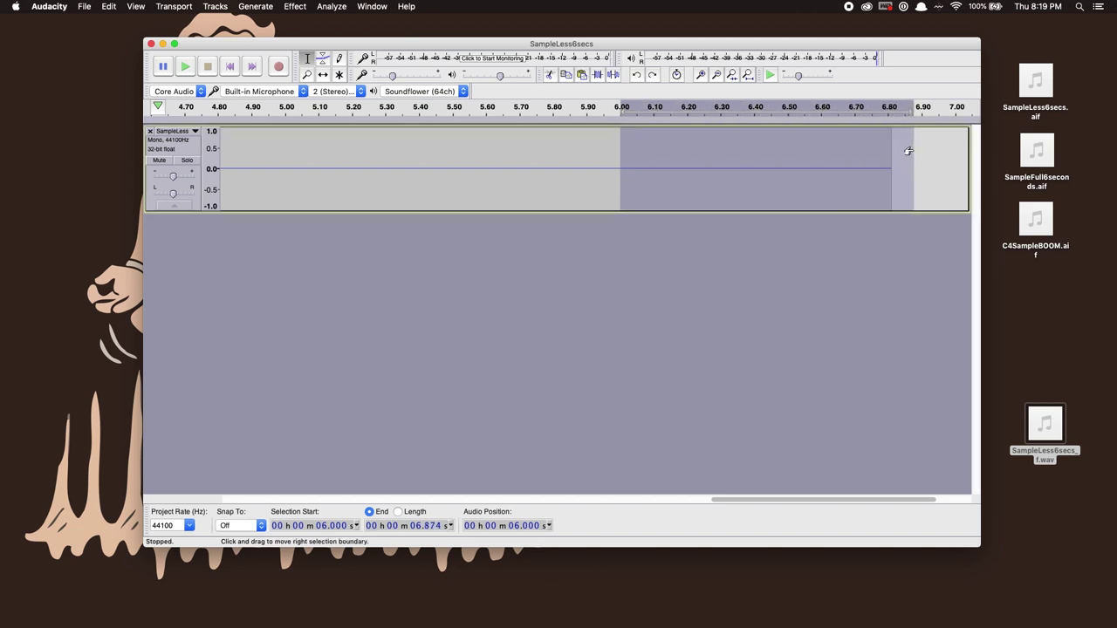
{"action": "key", "text": "Delete"}
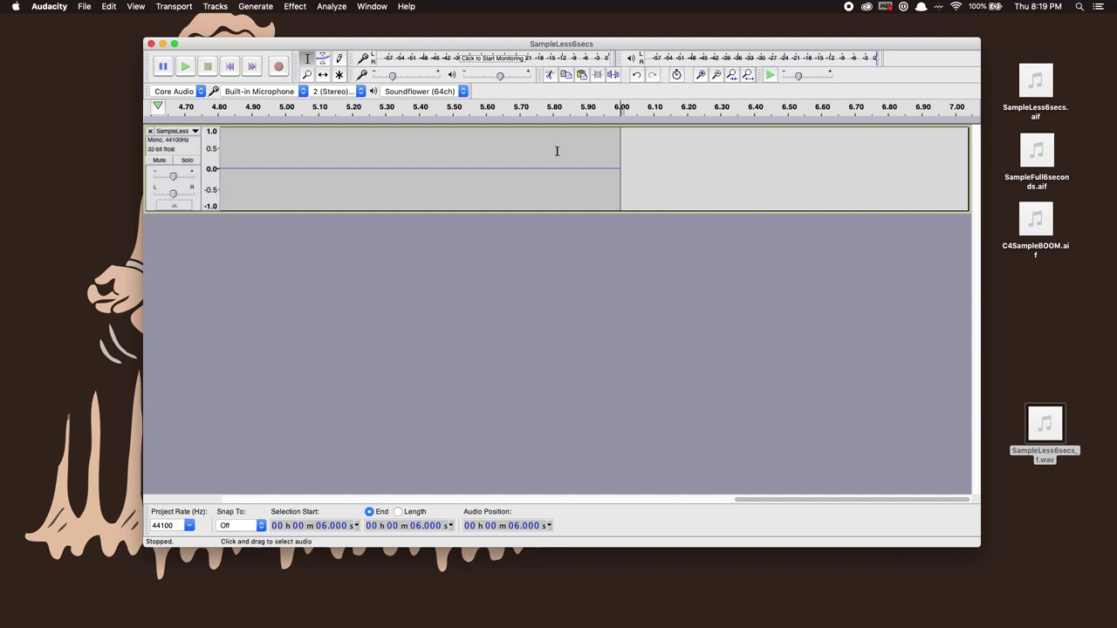
Step: Start exporting the trimmed audio from the File menu
{"action": "scroll", "coordinate": [557, 150], "scroll_direction": "left", "scroll_amount": 15}
{"action": "scroll", "coordinate": [557, 151], "scroll_direction": "down", "scroll_amount": 3}
{"action": "scroll", "coordinate": [550, 157], "scroll_direction": "down", "scroll_amount": 3}
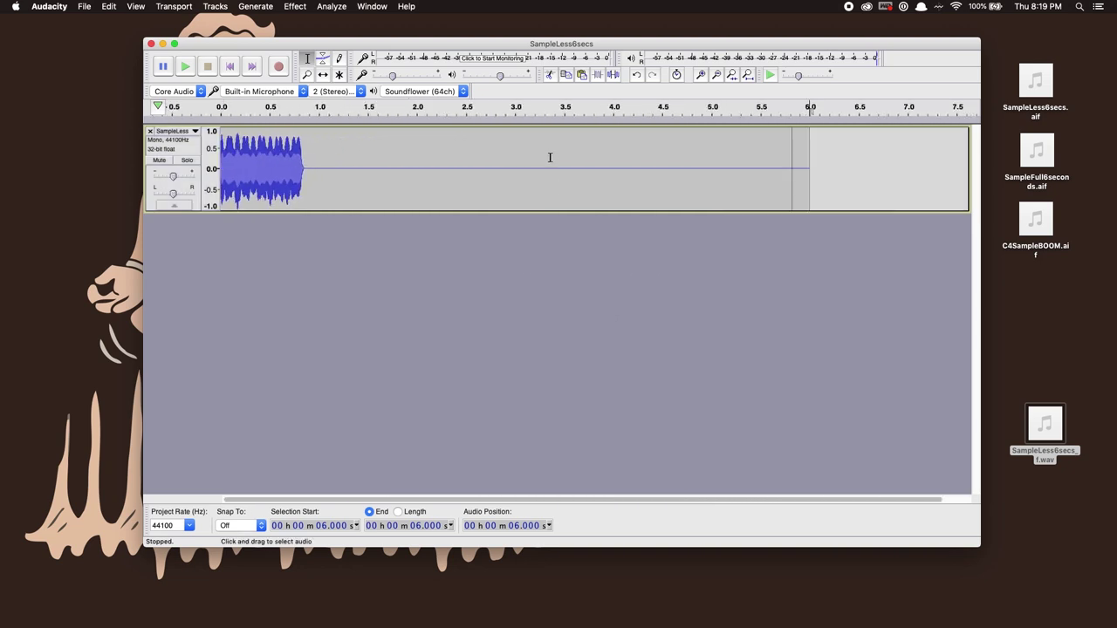
{"action": "left_click", "coordinate": [83, 6]}
{"action": "left_click", "coordinate": [123, 161]}
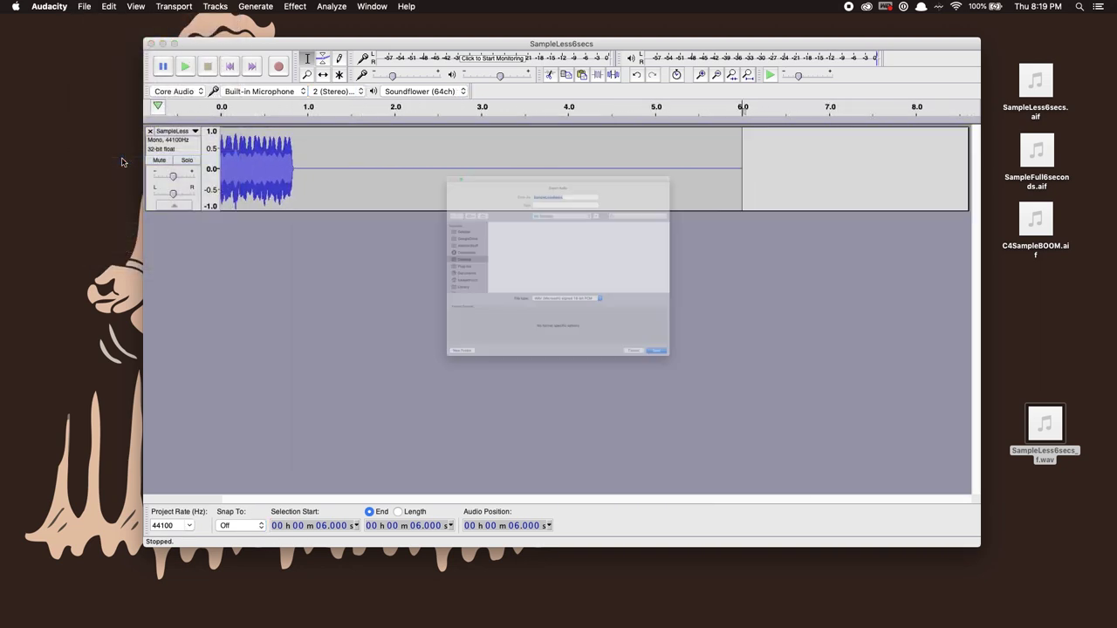
Step: Save SampleLess6secsWithSilence_f as a 16-bit AIFF on the Desktop, then open Audacity's preferences
{"action": "left_click", "coordinate": [1032, 481]}
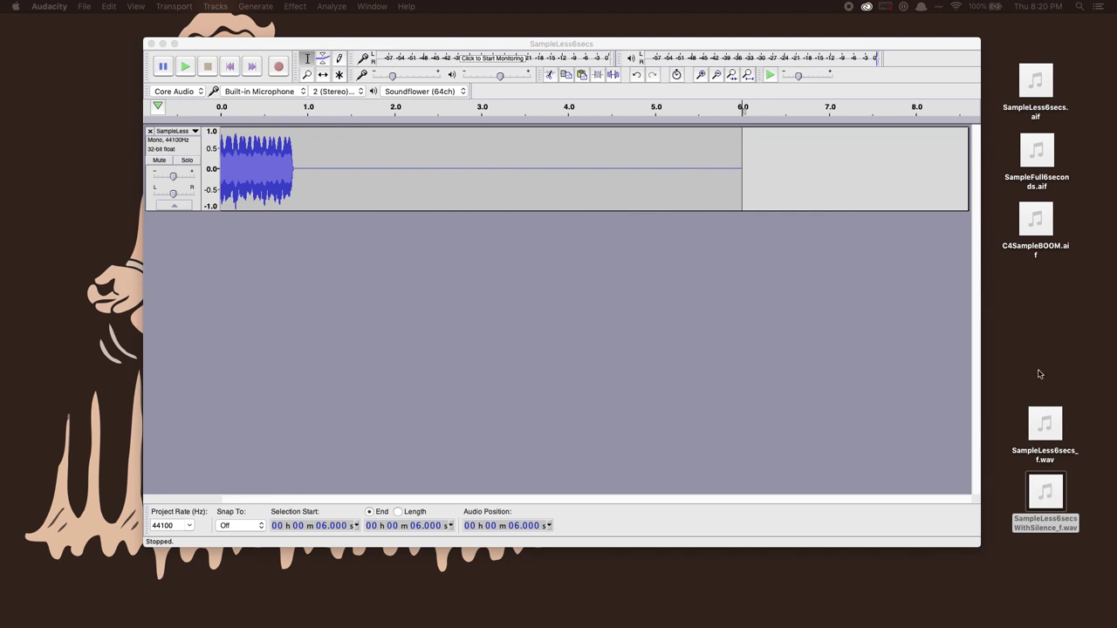
{"action": "left_click_drag", "start_coordinate": [1039, 372], "coordinate": [1071, 602]}
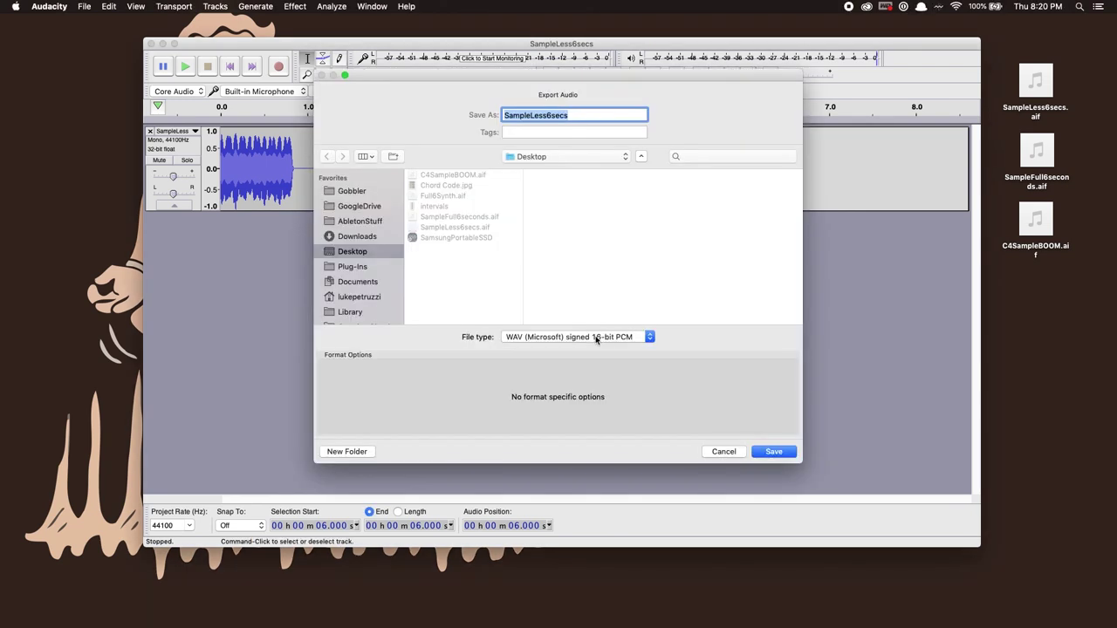
{"action": "left_click", "coordinate": [598, 339]}
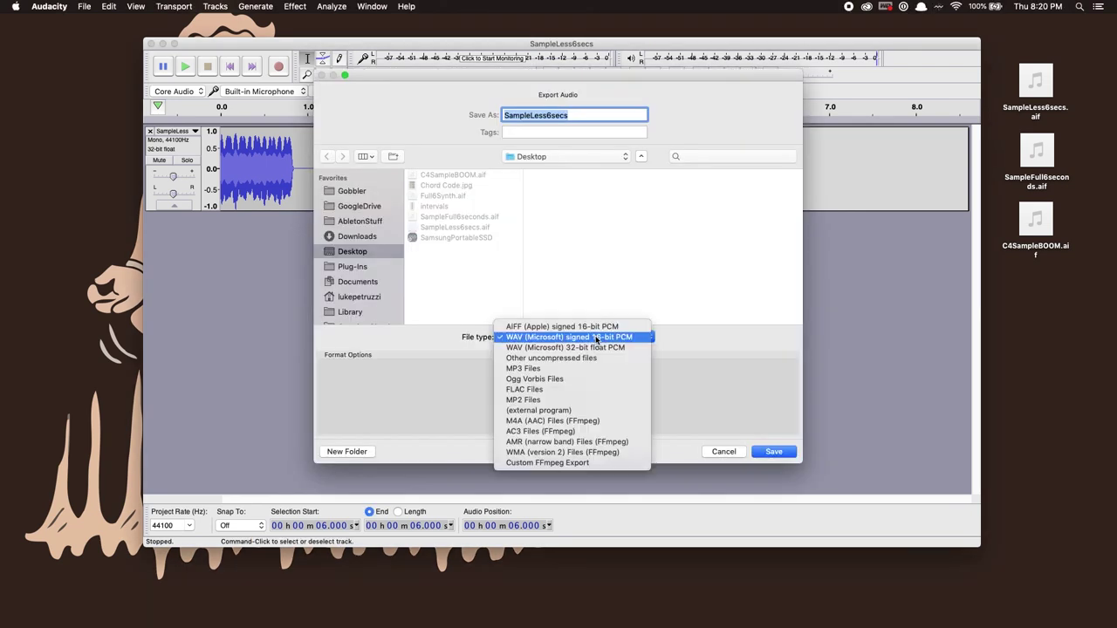
{"action": "left_click", "coordinate": [575, 330]}
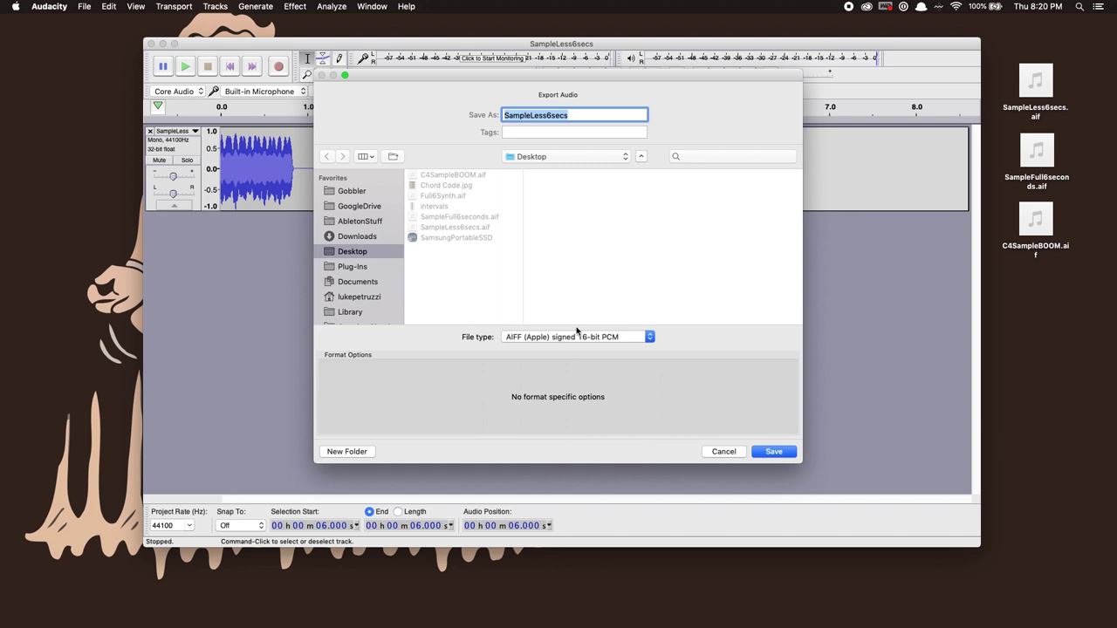
{"action": "left_click", "coordinate": [579, 339]}
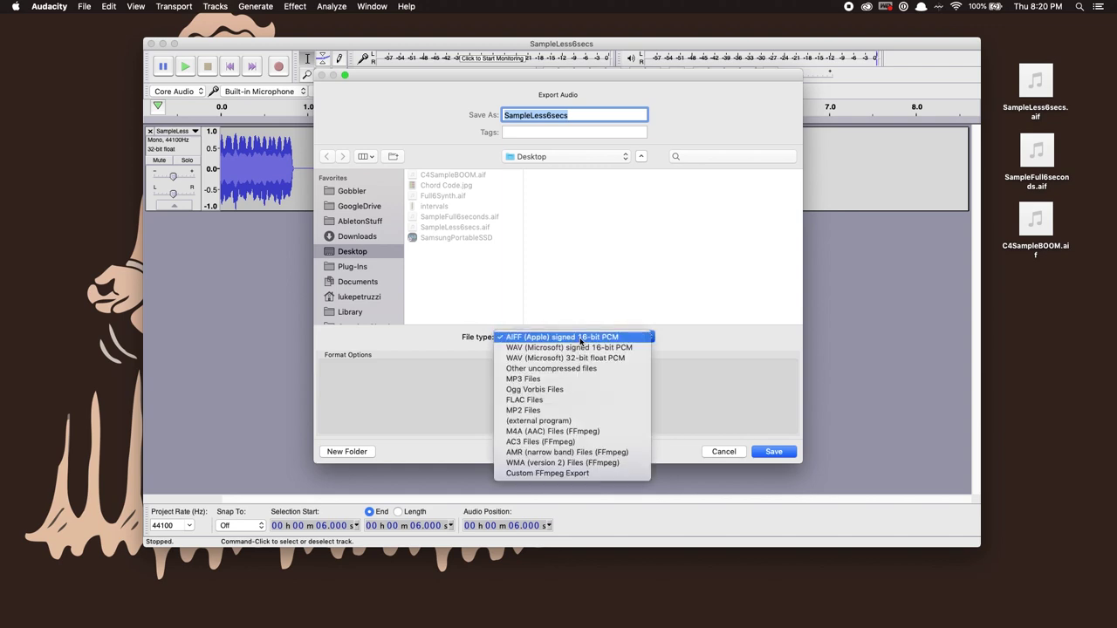
{"action": "left_click", "coordinate": [581, 338]}
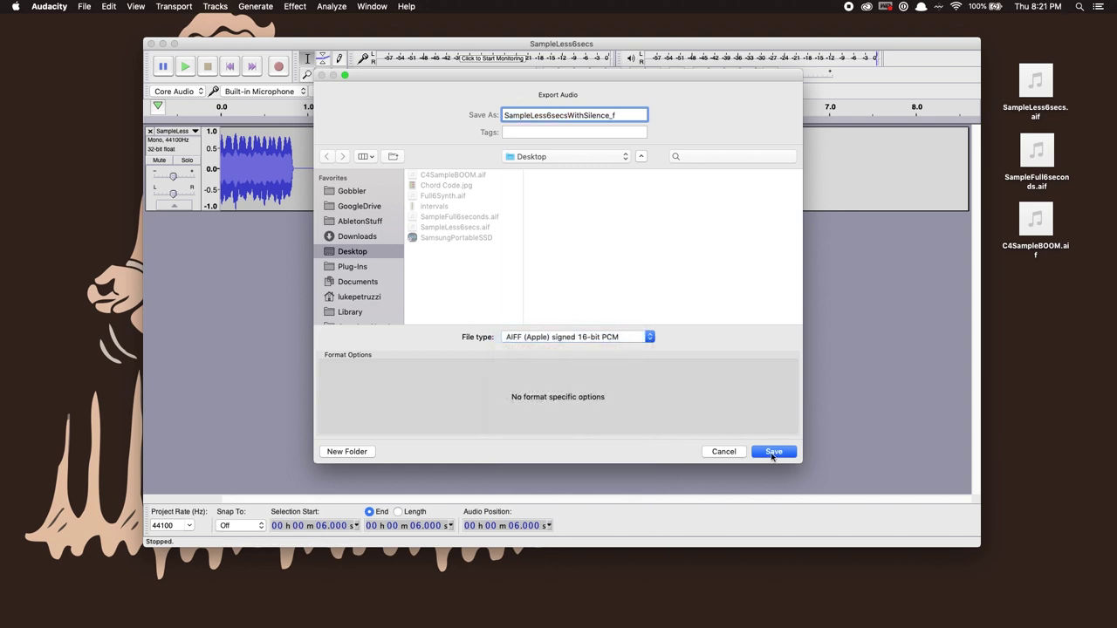
{"action": "left_click", "coordinate": [773, 451]}
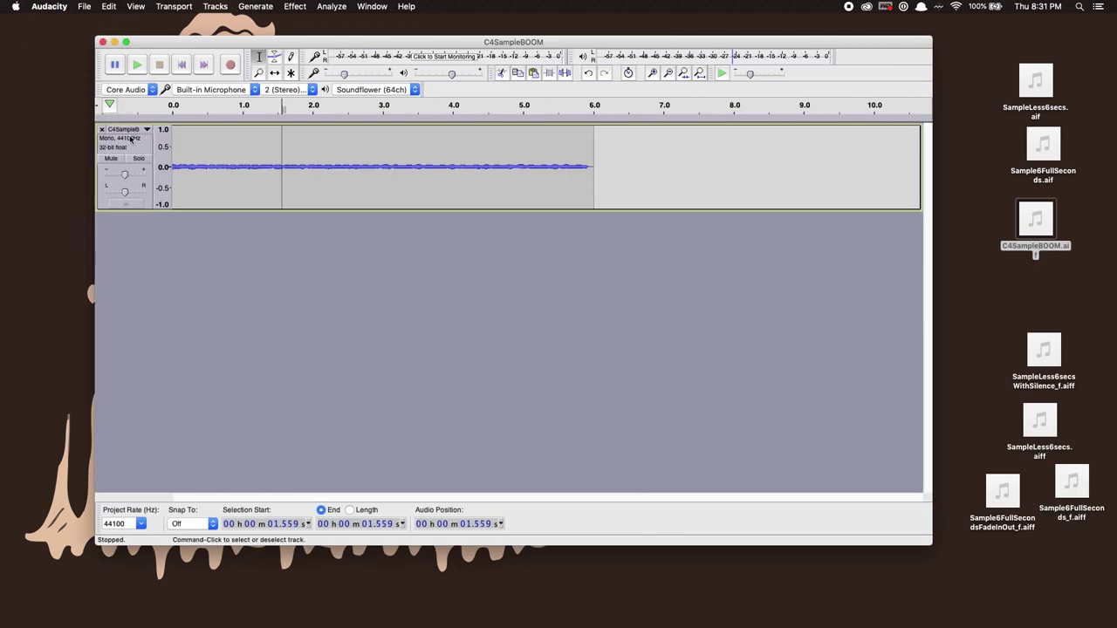
{"action": "left_click", "coordinate": [62, 9]}
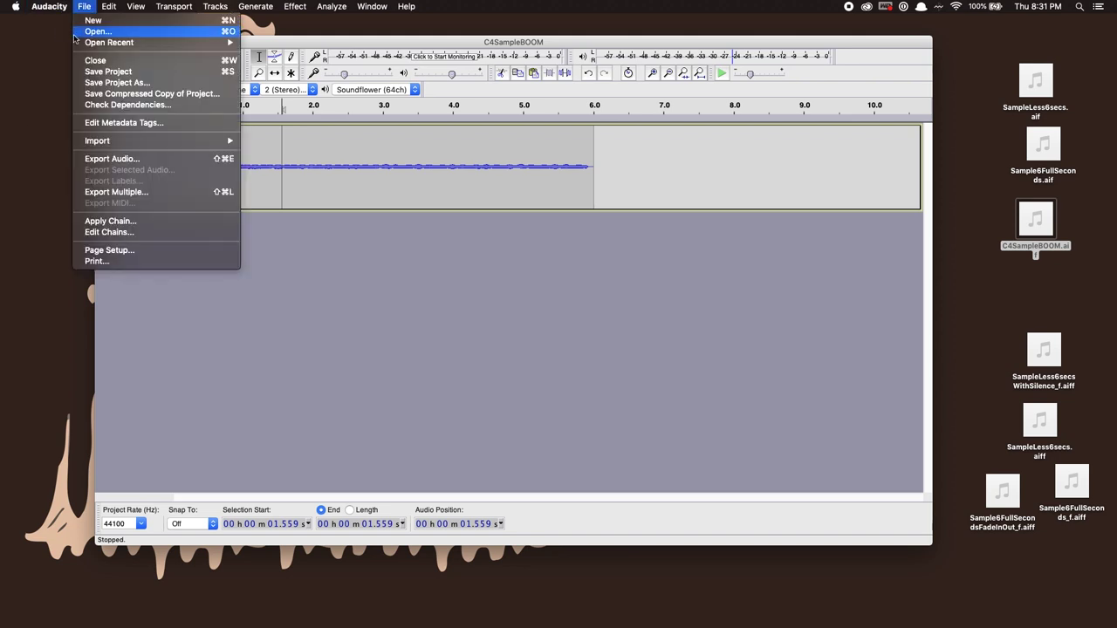
{"action": "left_click", "coordinate": [63, 39]}
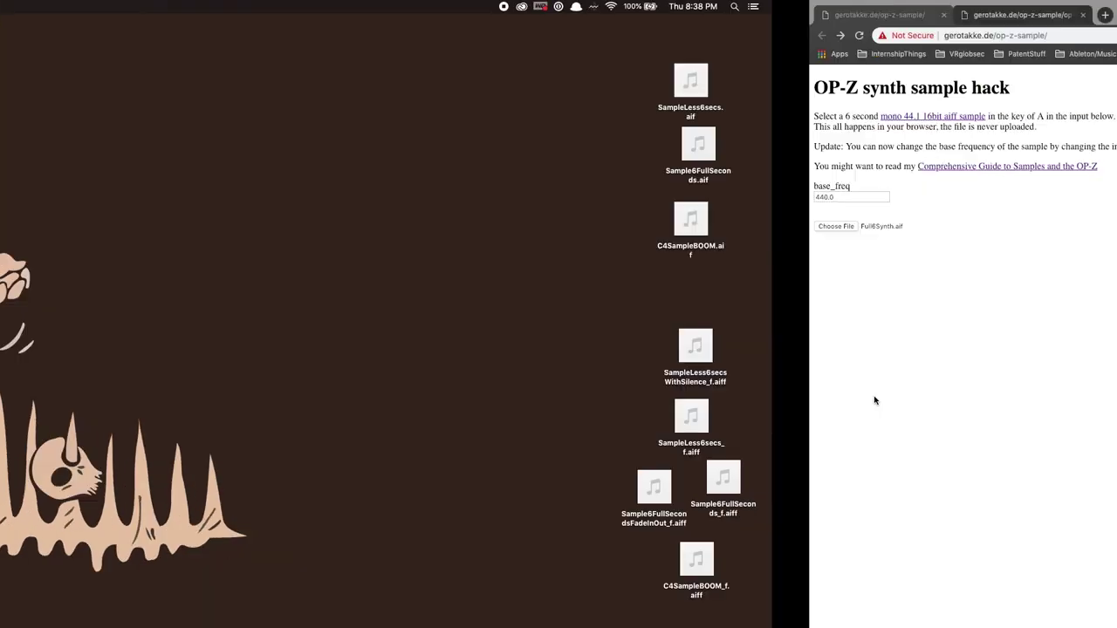
Step: Load SampleLess6secs_f.aiff into the sample hack page and reveal the resulting instrument.aif in Downloads
{"action": "left_click", "coordinate": [26, 226]}
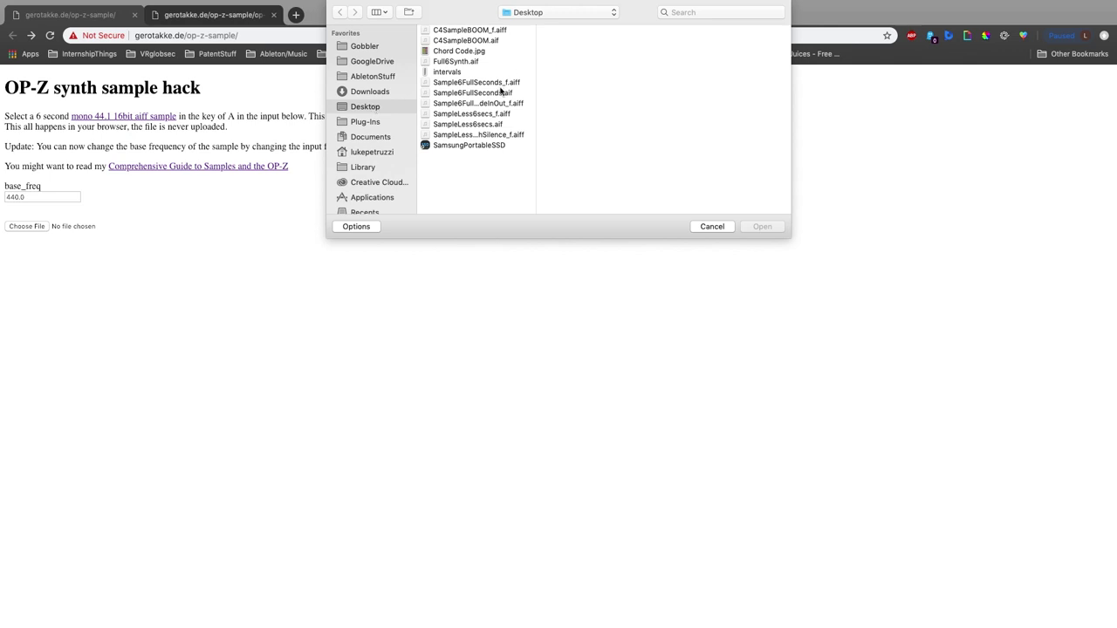
{"action": "left_click", "coordinate": [513, 115]}
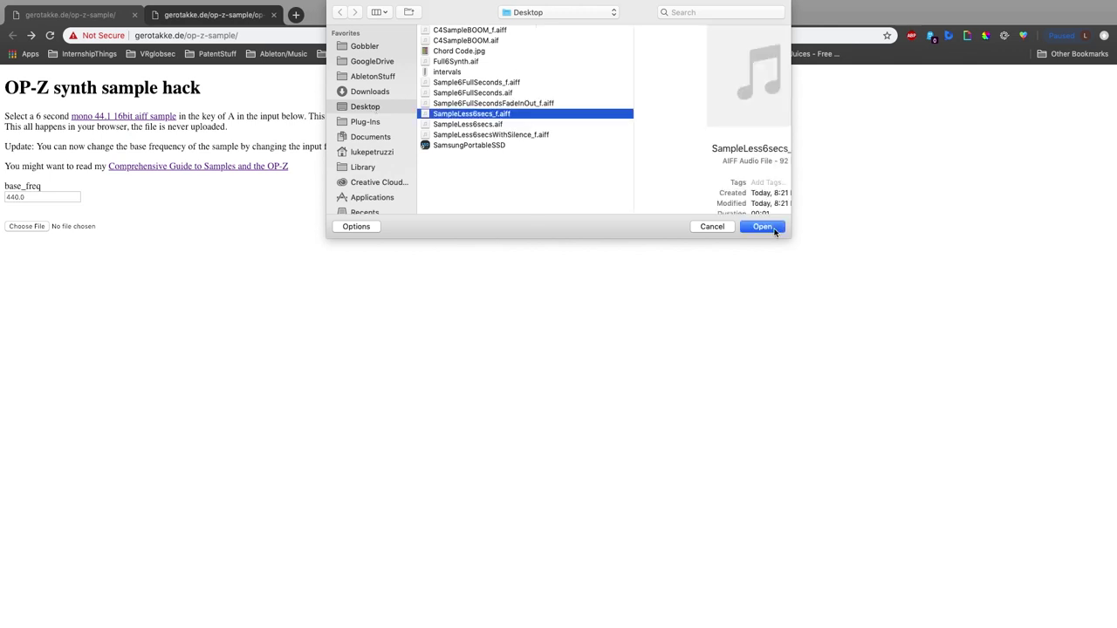
{"action": "left_click", "coordinate": [762, 226]}
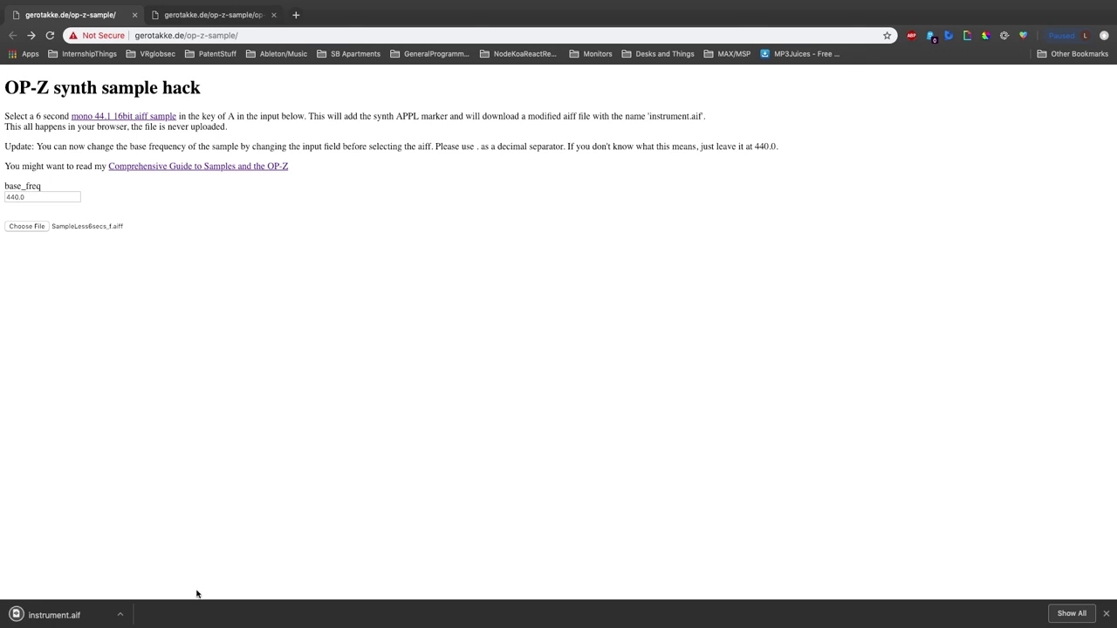
{"action": "left_click", "coordinate": [120, 614]}
{"action": "left_click", "coordinate": [184, 549]}
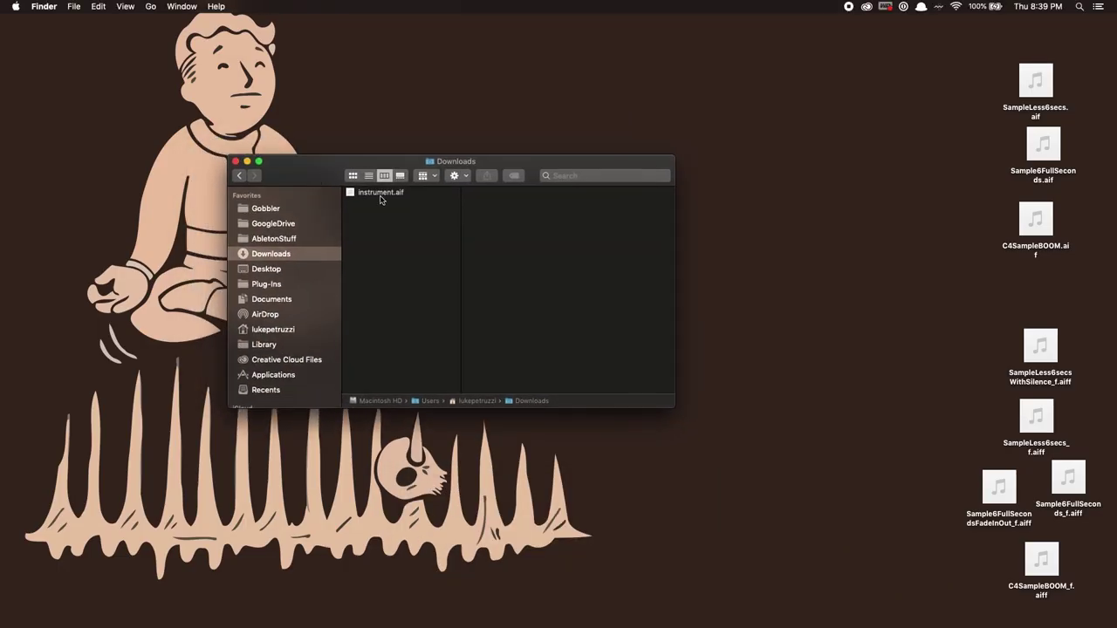
Step: Rename the downloaded instrument.aif to SampleLess6Secs_T.aif using the pasted sample name plus T
{"action": "left_click", "coordinate": [379, 193]}
{"action": "key", "text": "Return"}
{"action": "type", "text": "SampleLess6Secs_"}
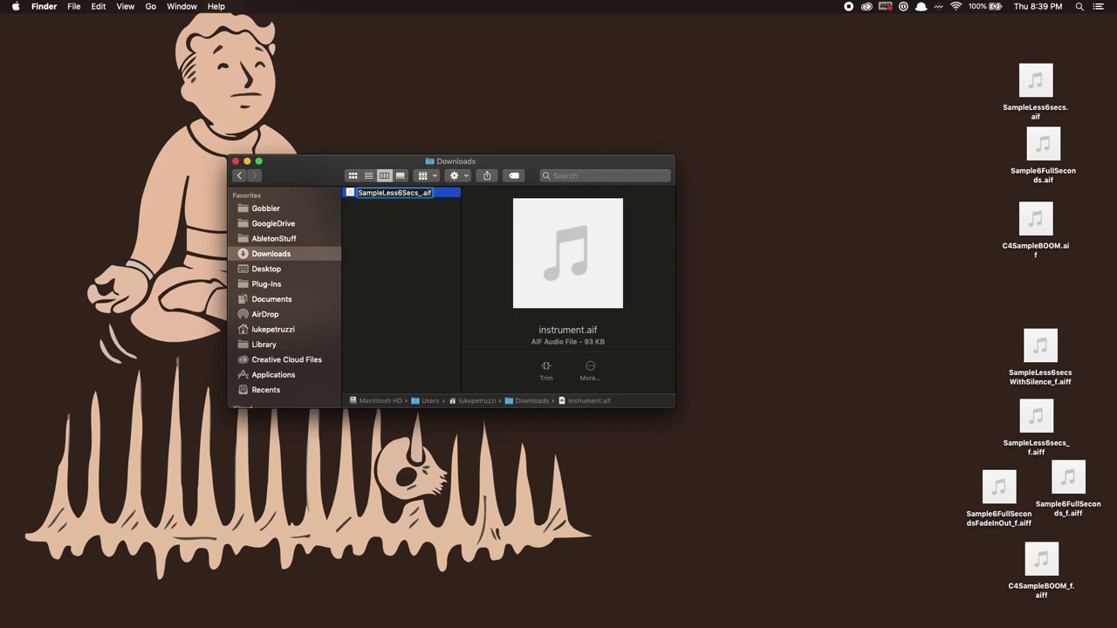
{"action": "type", "text": "T"}
{"action": "key", "text": "Return"}
{"action": "key", "text": "ctrl+Right"}
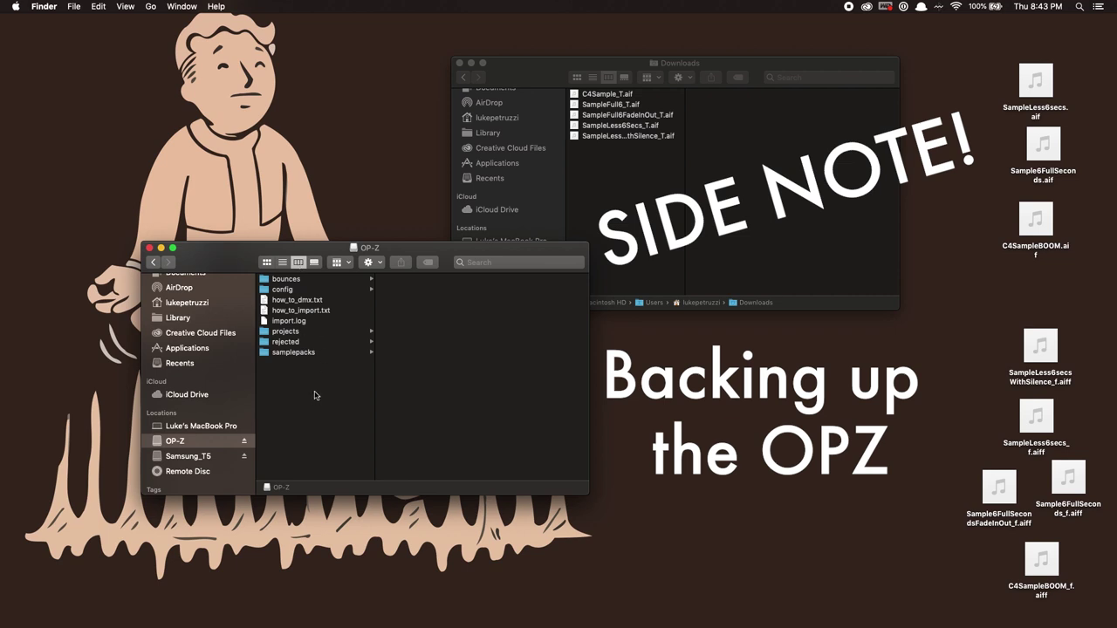
Step: Create a new Desktop folder named OPZBackup
{"action": "left_click_drag", "start_coordinate": [315, 395], "coordinate": [318, 275]}
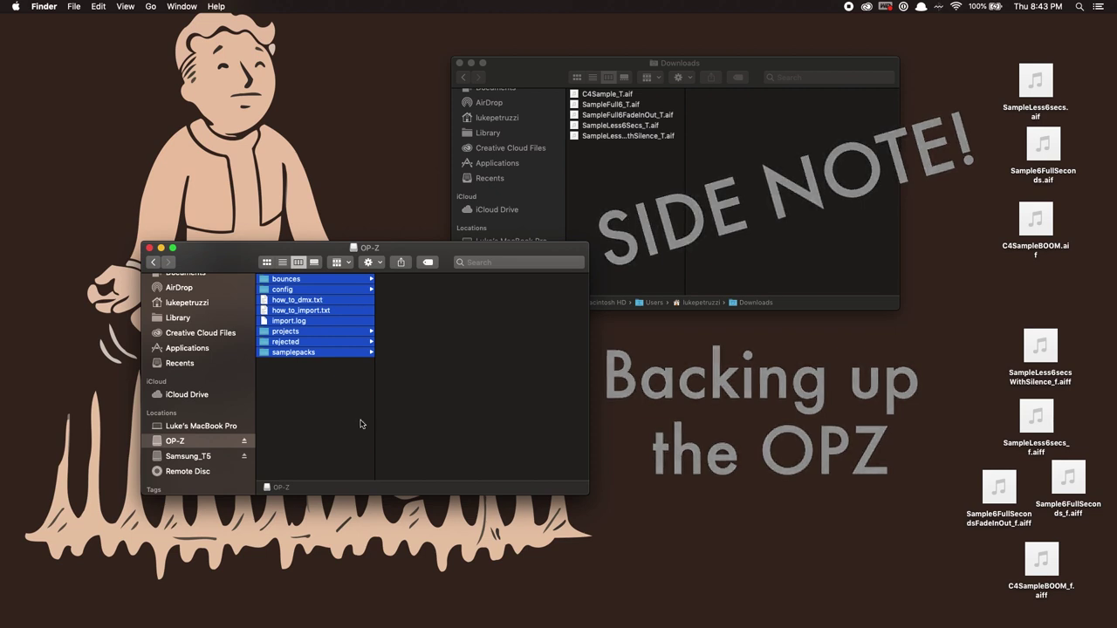
{"action": "right_click", "coordinate": [224, 115]}
{"action": "left_click", "coordinate": [249, 122]}
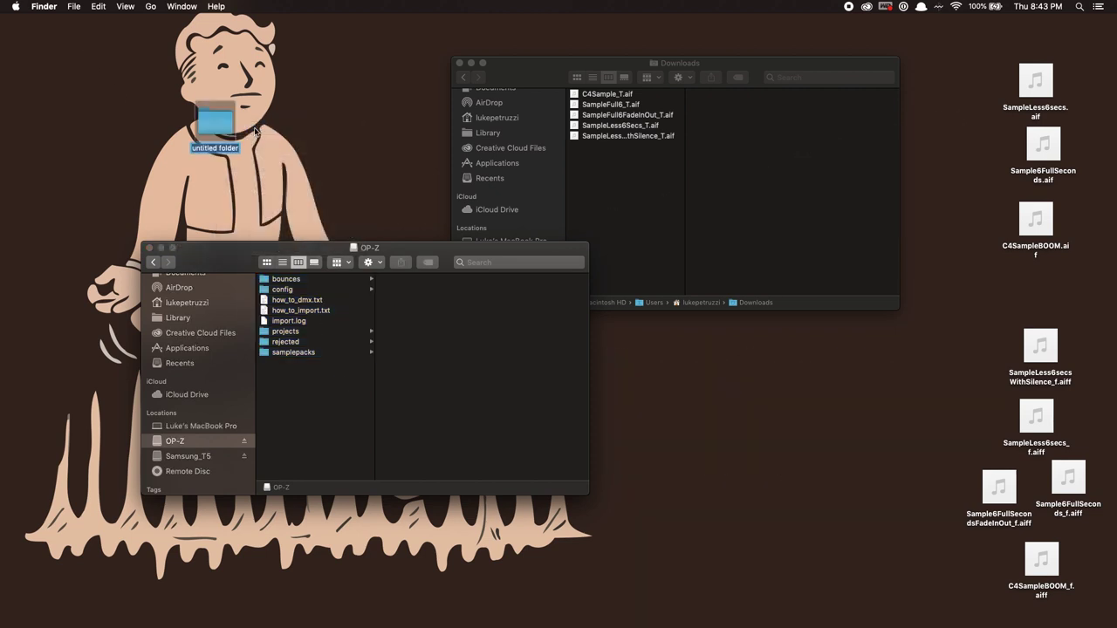
{"action": "type", "text": "OPZBackup"}
{"action": "key", "text": "Return"}
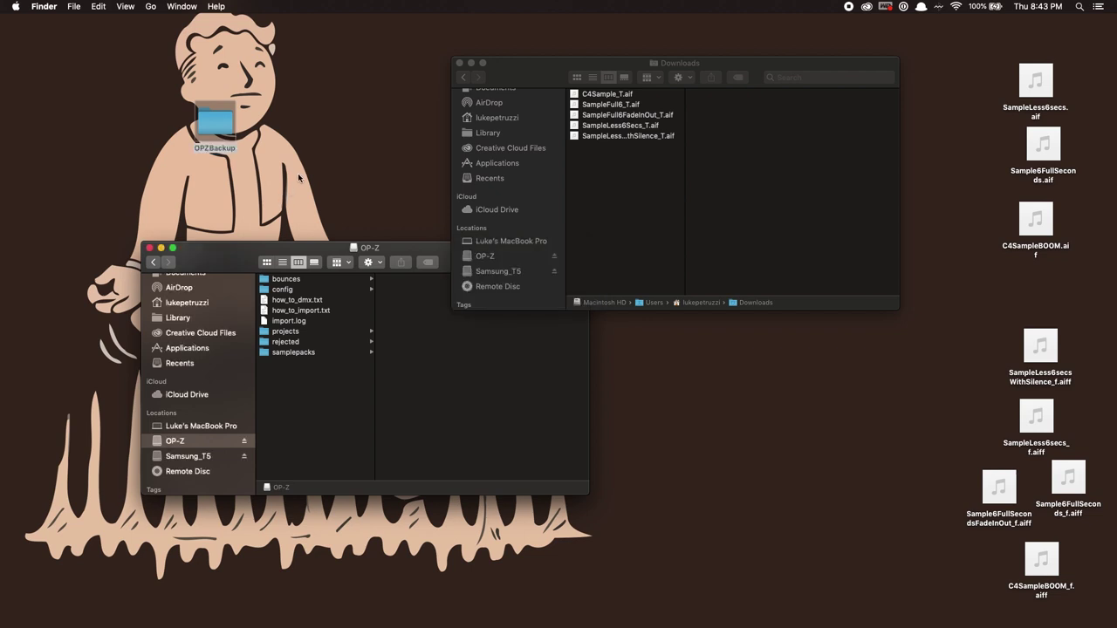
Step: Copy all eight OP-Z drive items into OPZBackup and check its contents
{"action": "left_click", "coordinate": [347, 417]}
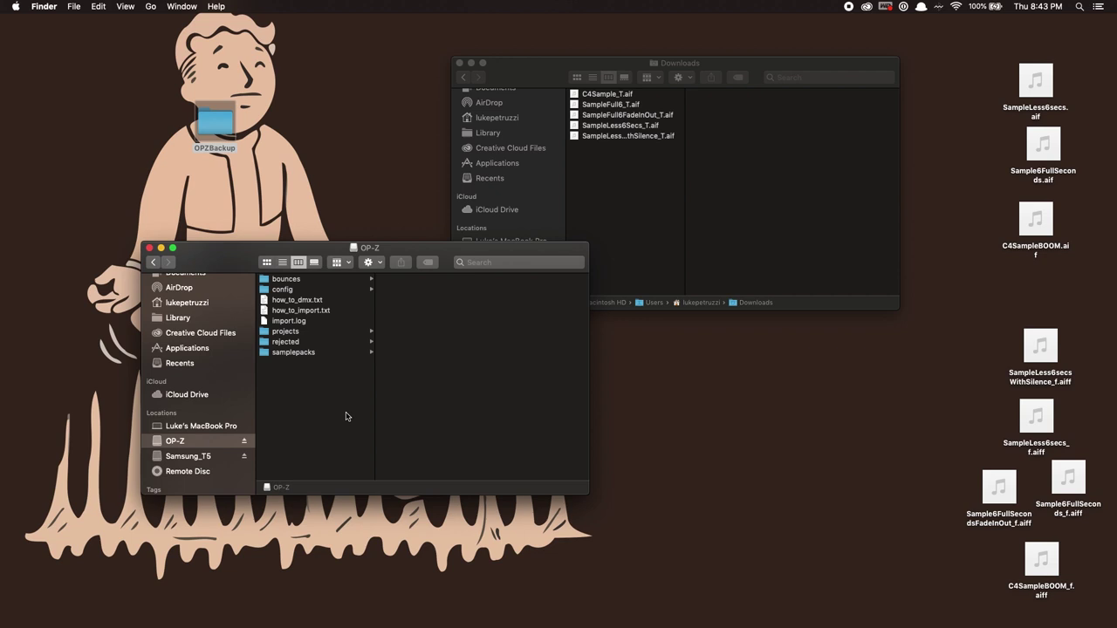
{"action": "left_click_drag", "start_coordinate": [312, 388], "coordinate": [292, 272]}
{"action": "right_click", "coordinate": [295, 283]}
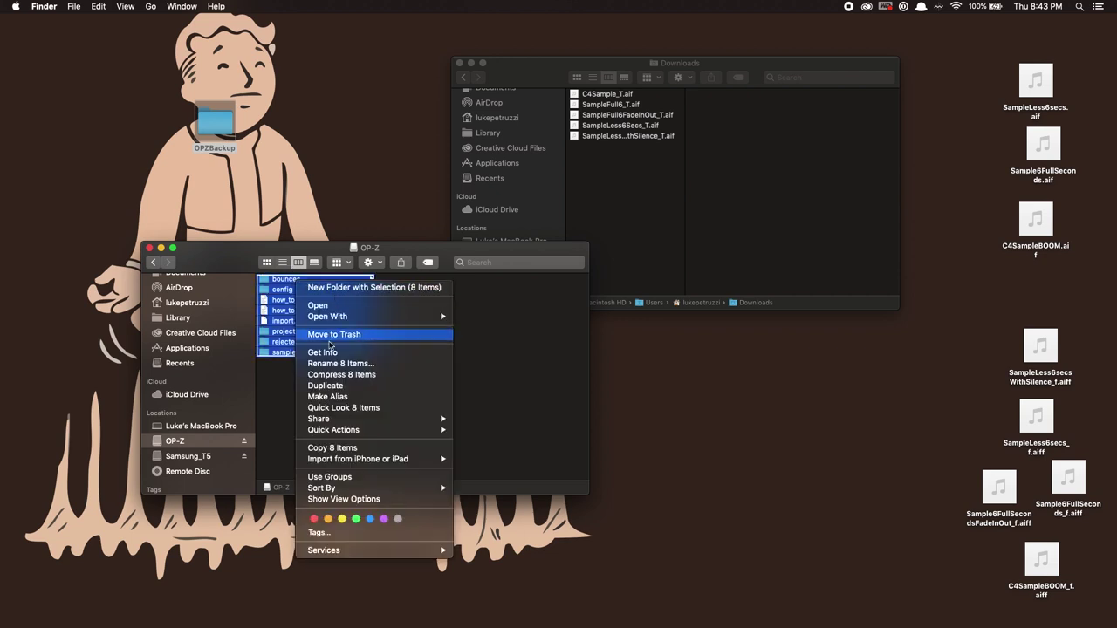
{"action": "left_click", "coordinate": [340, 448]}
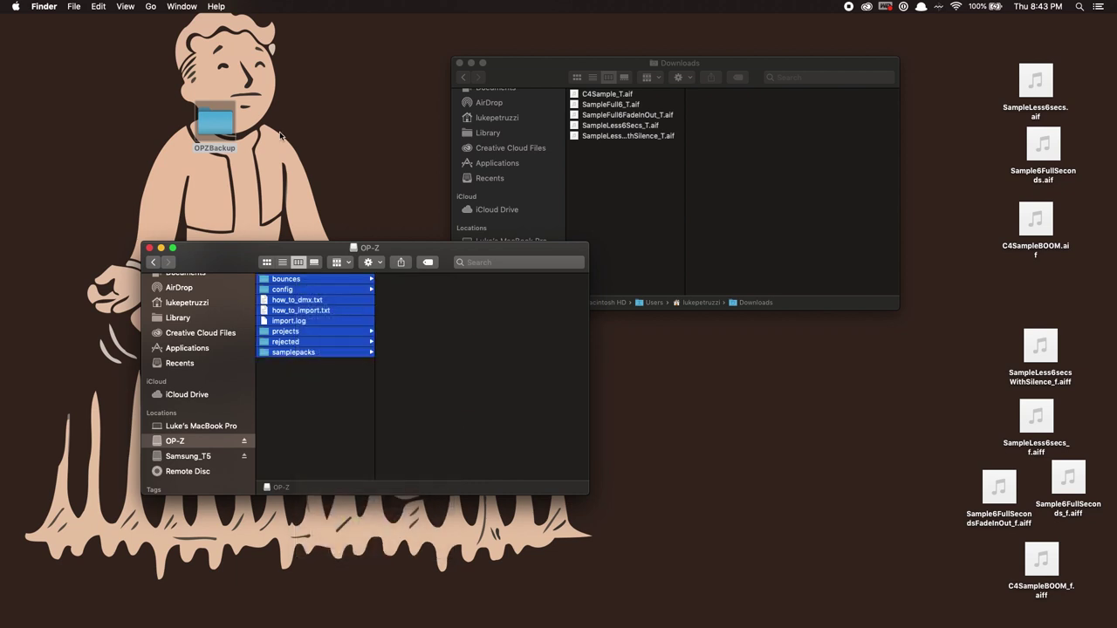
{"action": "right_click", "coordinate": [227, 115]}
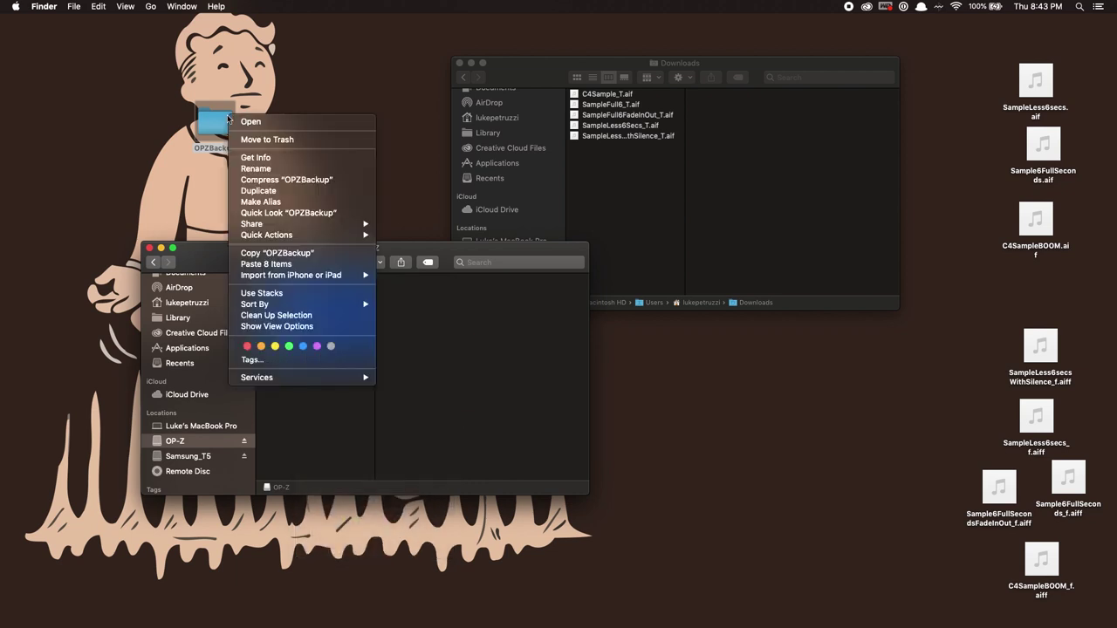
{"action": "left_click", "coordinate": [280, 264]}
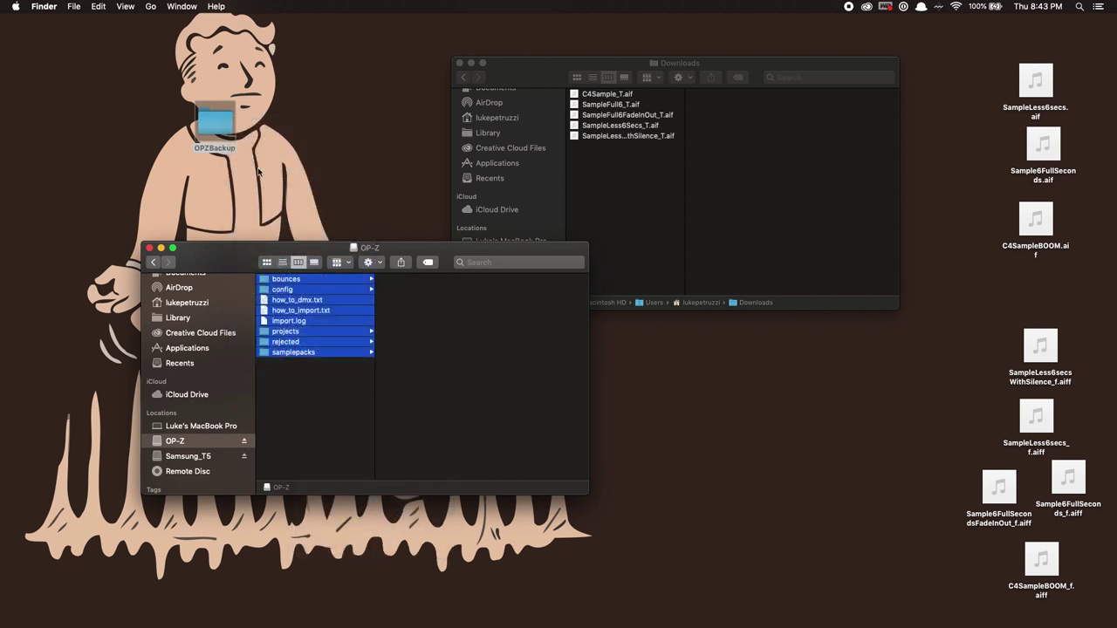
{"action": "double_click", "coordinate": [219, 122]}
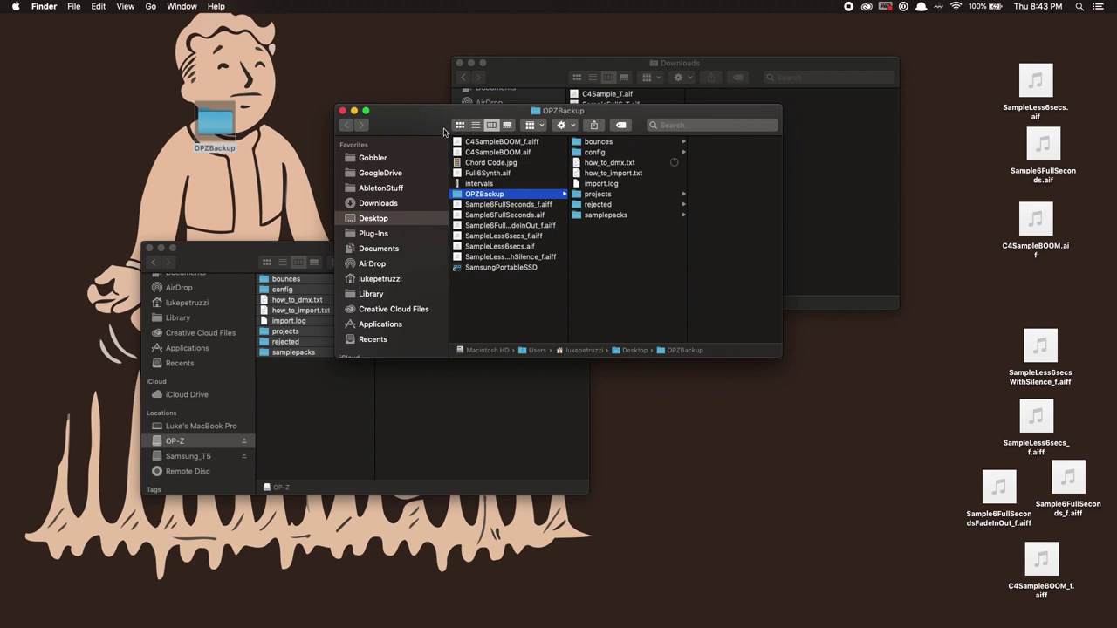
{"action": "left_click", "coordinate": [342, 111]}
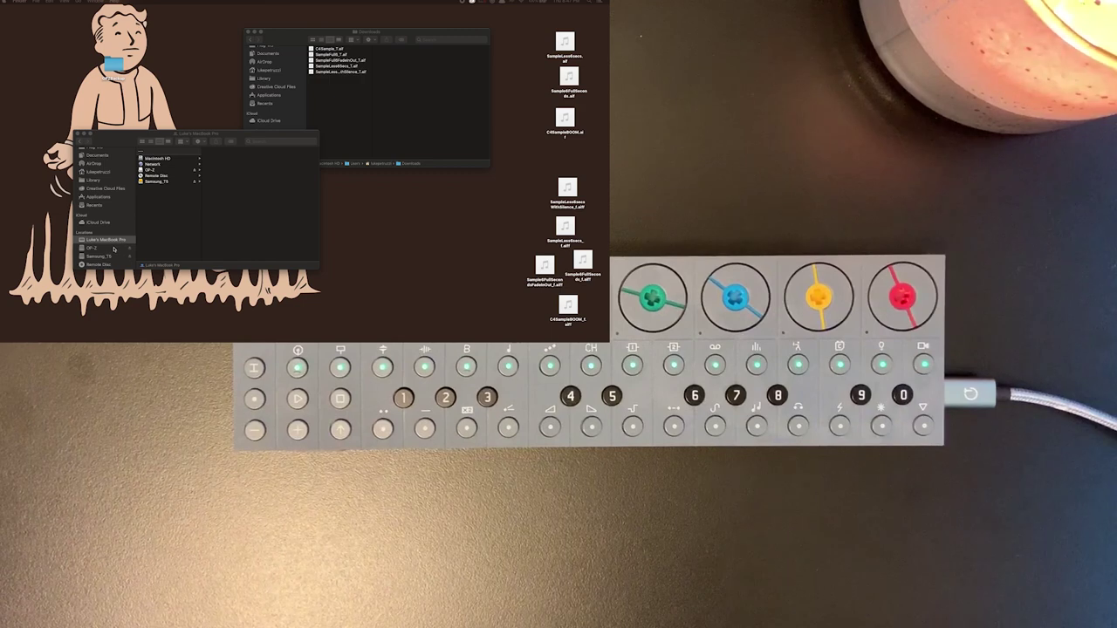
Step: Browse the OP-Z drive to samplepacks › 8-chord and inspect slot 07 and the neighbouring slots
{"action": "left_click", "coordinate": [199, 426]}
{"action": "left_click", "coordinate": [114, 248]}
{"action": "left_click", "coordinate": [157, 190]}
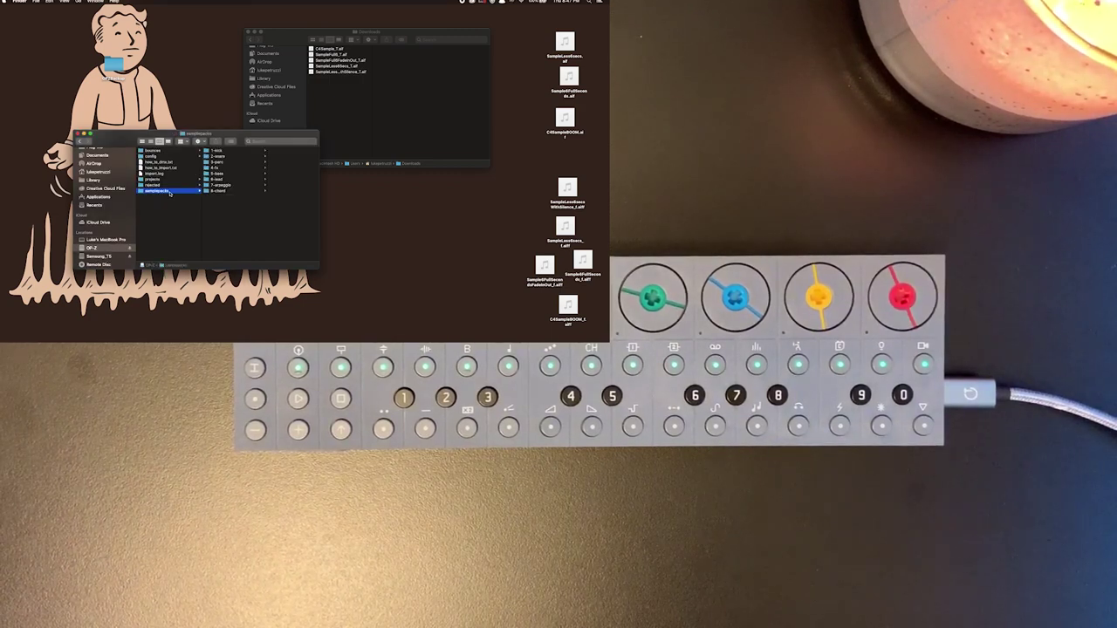
{"action": "left_click", "coordinate": [231, 185]}
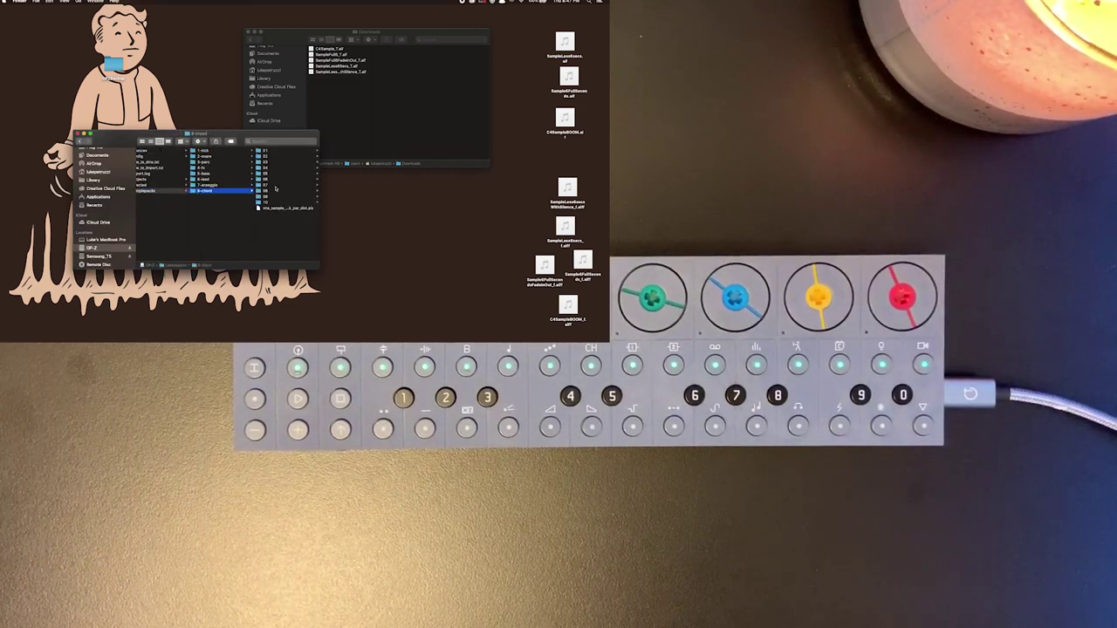
{"action": "left_click", "coordinate": [273, 183]}
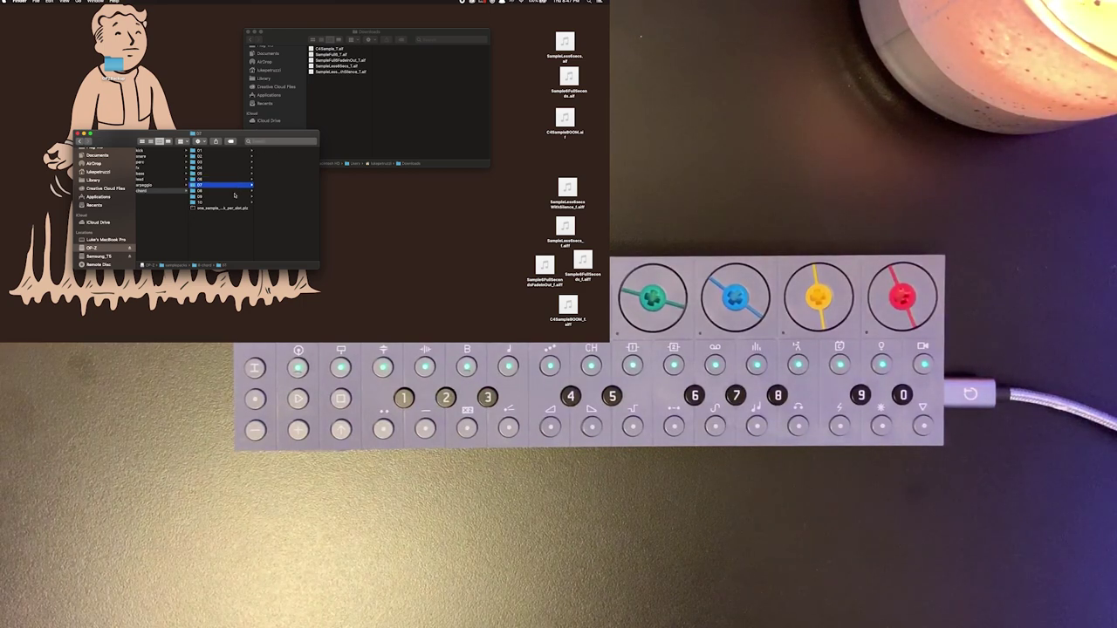
{"action": "left_click", "coordinate": [236, 197]}
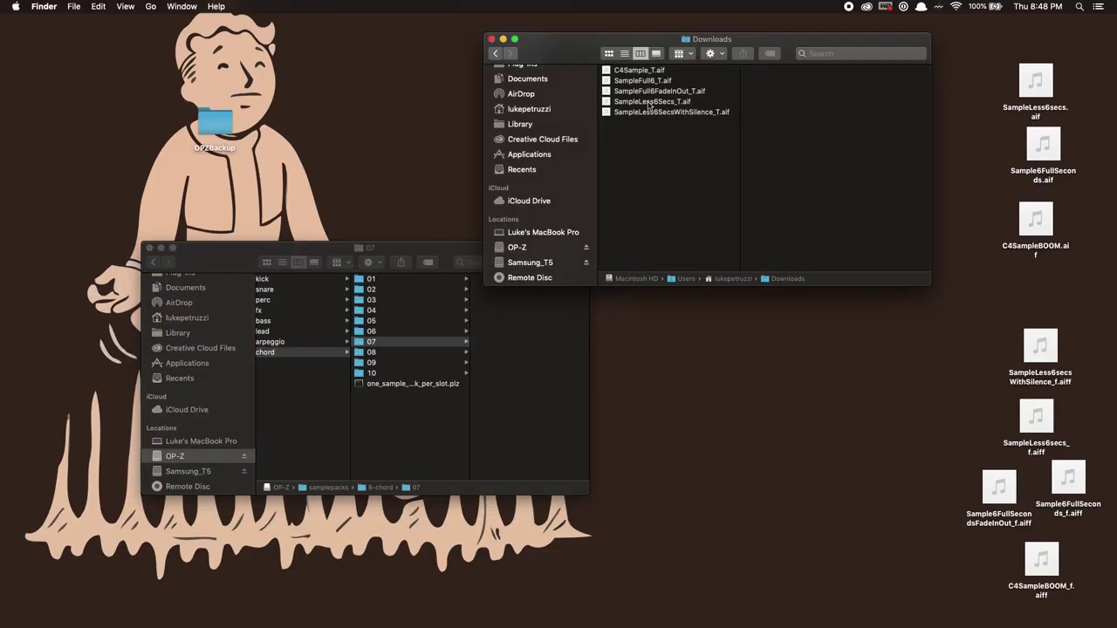
Step: Drag SampleLess6SecsWithSilence_T.aif, SampleFull6_T.aif and SampleFull6FadeInOut_T.aif into chord slots 08, 09 and 10
{"action": "left_click_drag", "start_coordinate": [646, 102], "coordinate": [445, 352]}
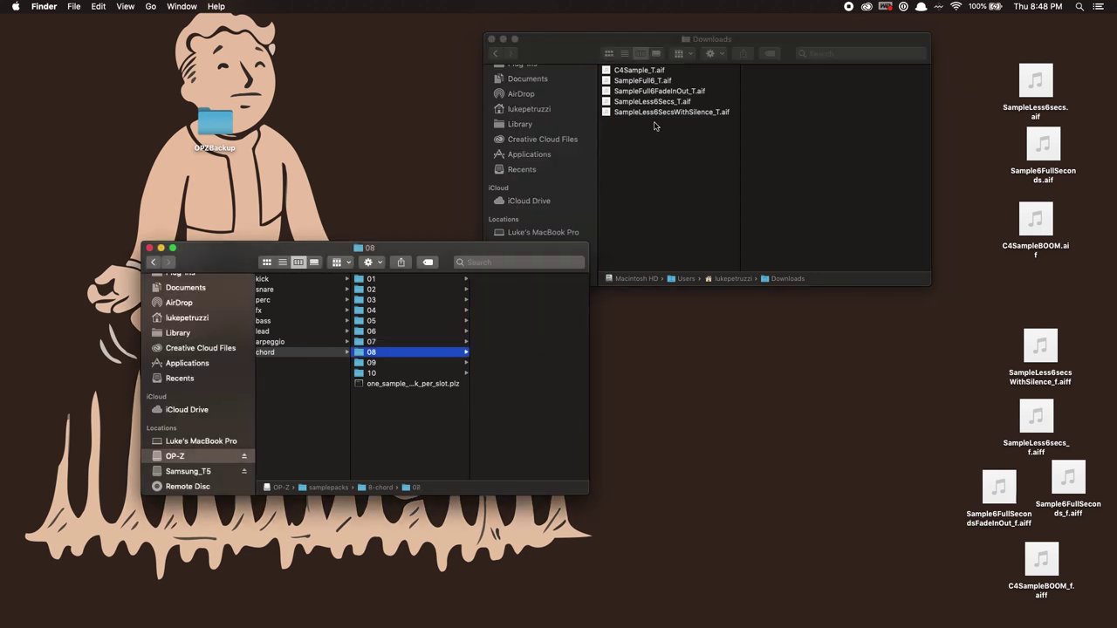
{"action": "left_click_drag", "start_coordinate": [668, 112], "coordinate": [554, 330]}
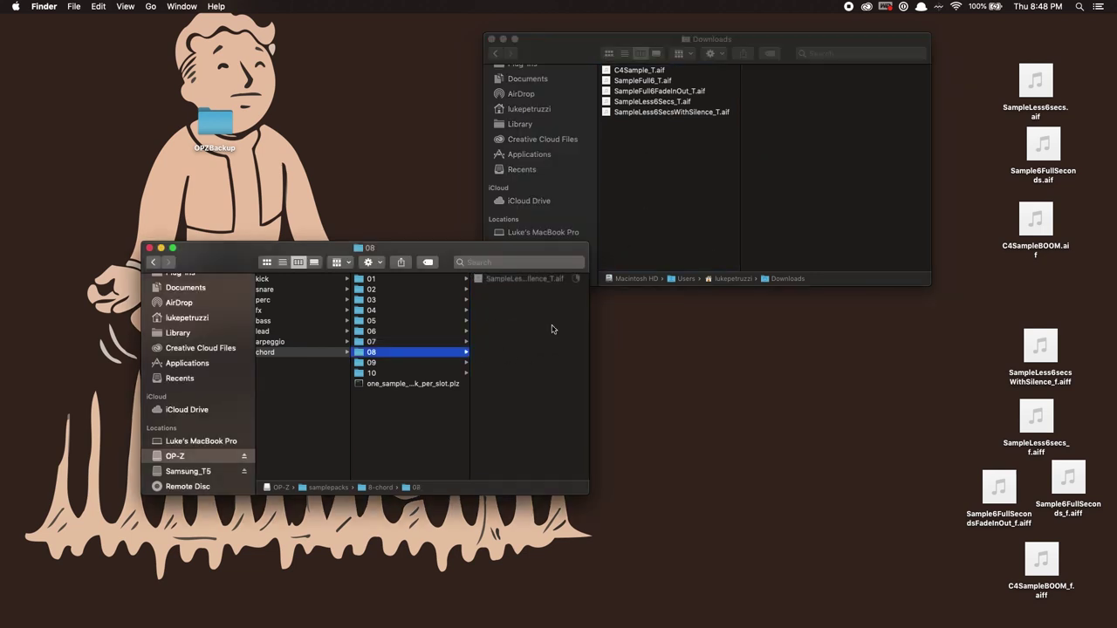
{"action": "left_click", "coordinate": [419, 363]}
{"action": "left_click_drag", "start_coordinate": [645, 81], "coordinate": [498, 356]}
{"action": "left_click", "coordinate": [427, 374]}
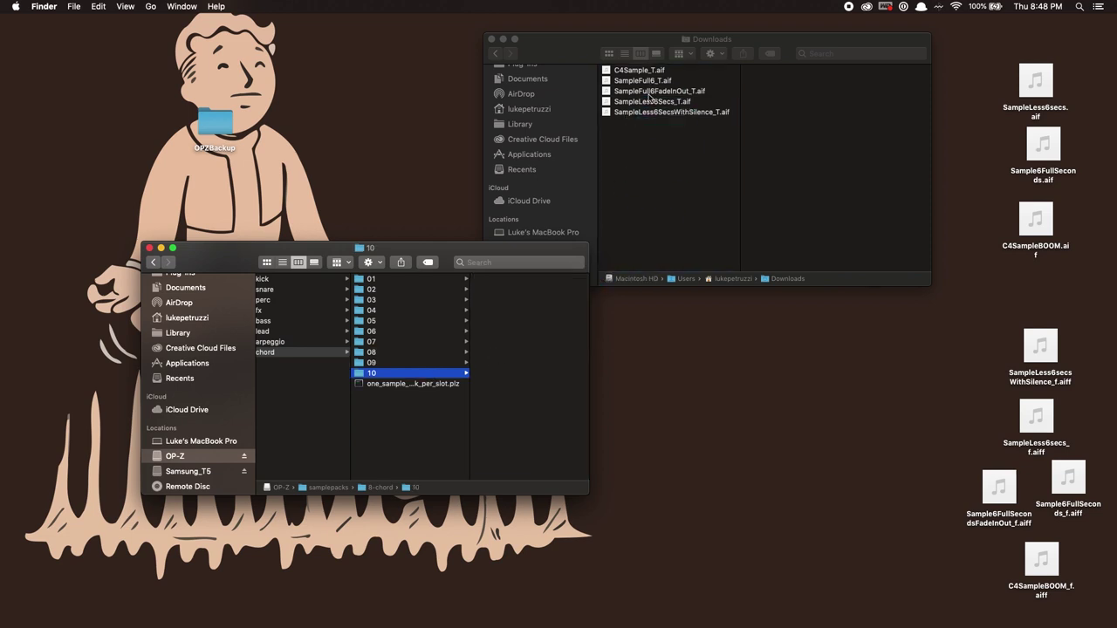
{"action": "left_click_drag", "start_coordinate": [659, 94], "coordinate": [544, 322]}
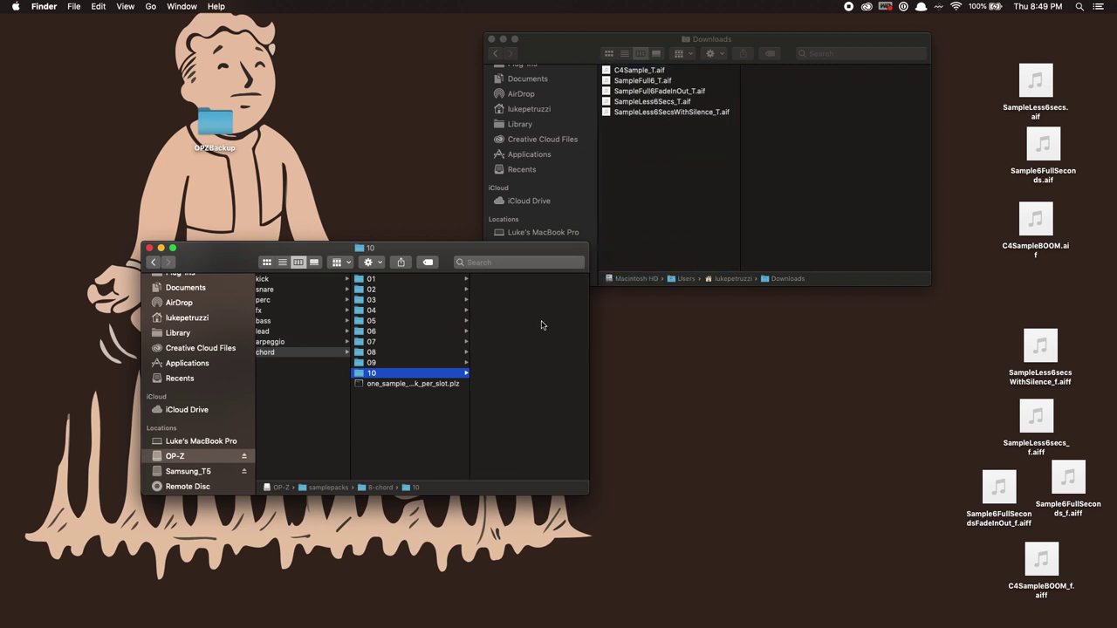
{"action": "left_click", "coordinate": [438, 365]}
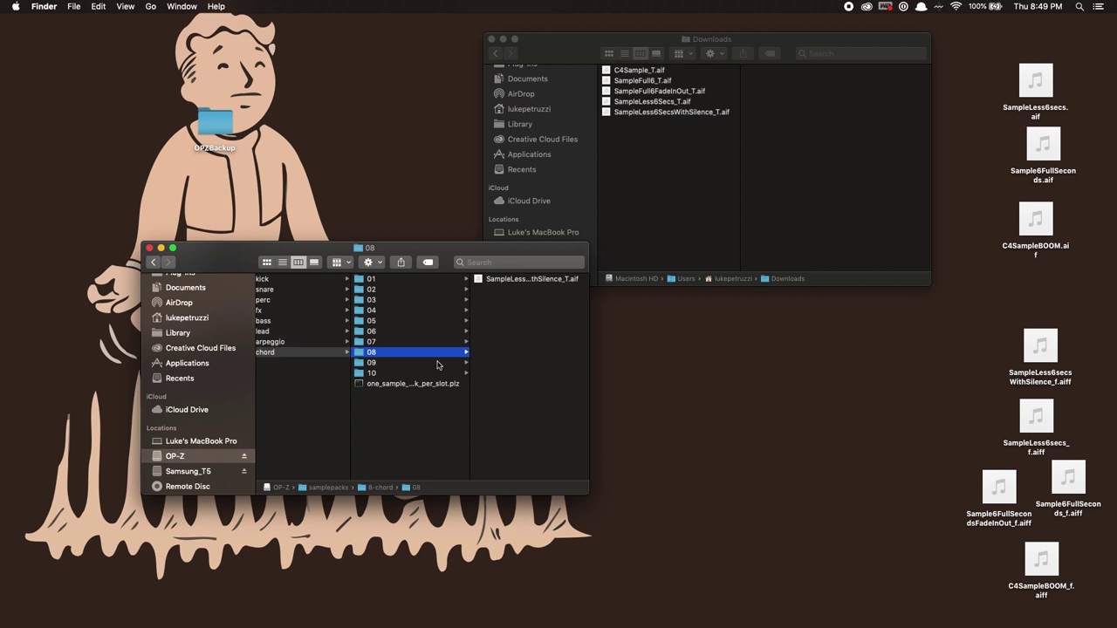
Step: Open the 6-lead pack and browse its slots for empty ones, settling on slot 08
{"action": "scroll", "coordinate": [438, 364], "scroll_direction": "left", "scroll_amount": 2}
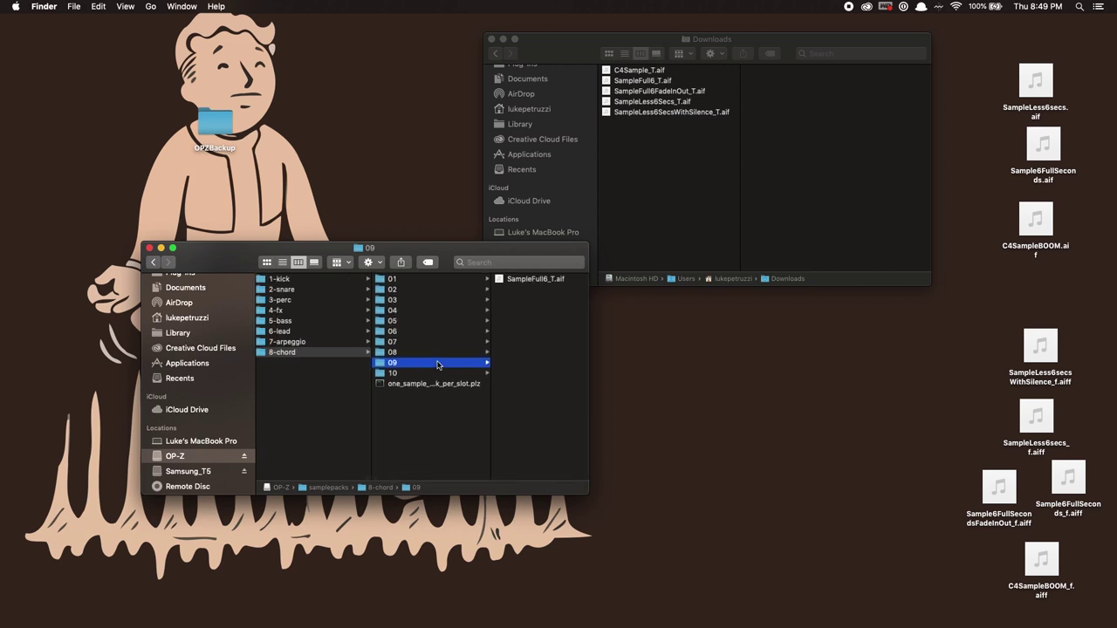
{"action": "left_click", "coordinate": [312, 331]}
{"action": "left_click", "coordinate": [398, 341]}
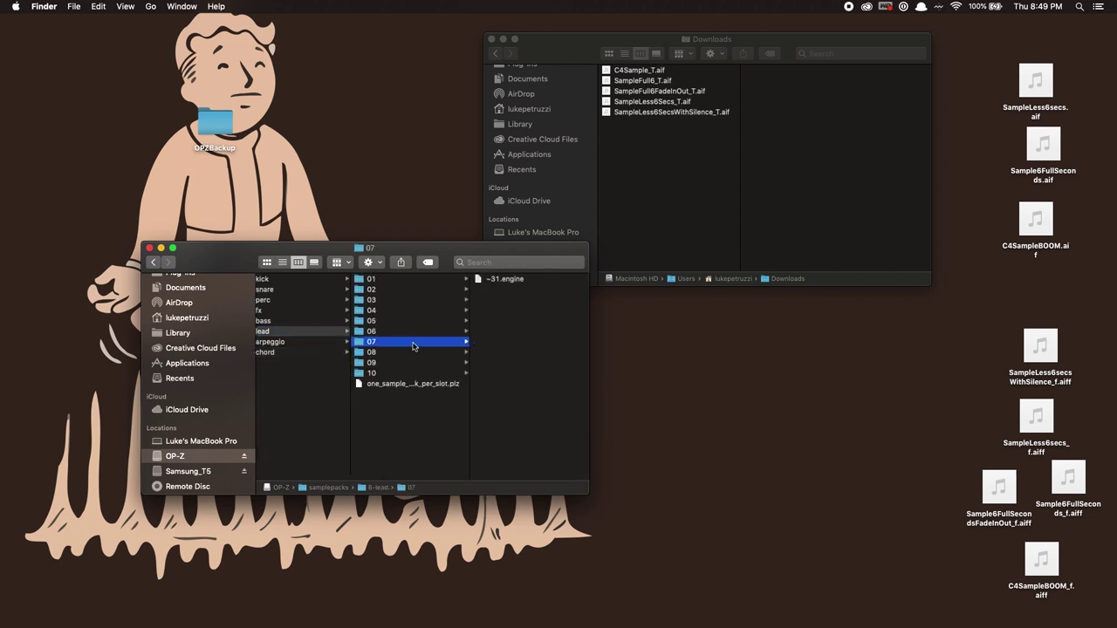
{"action": "left_click", "coordinate": [411, 351]}
{"action": "left_click", "coordinate": [400, 362]}
{"action": "left_click", "coordinate": [382, 373]}
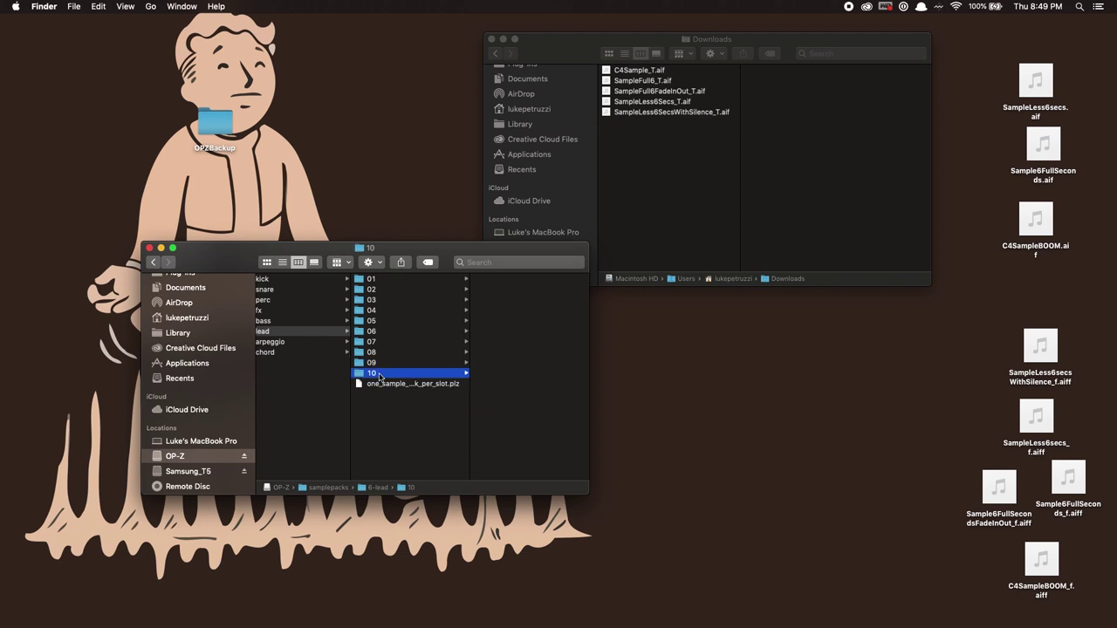
{"action": "left_click", "coordinate": [400, 351]}
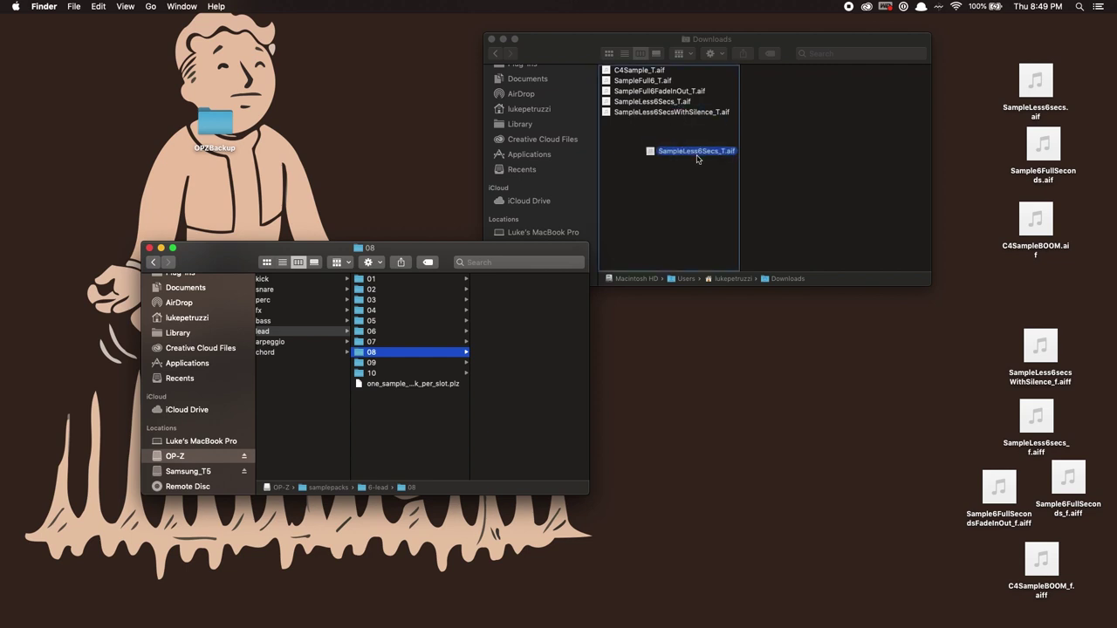
Step: Copy SampleLess6Secs_T.aif to lead 08, C4Sample_T.aif to 09, and desktop Sample6FullSeconds_f.aiff to 10
{"action": "left_click_drag", "start_coordinate": [697, 158], "coordinate": [551, 302]}
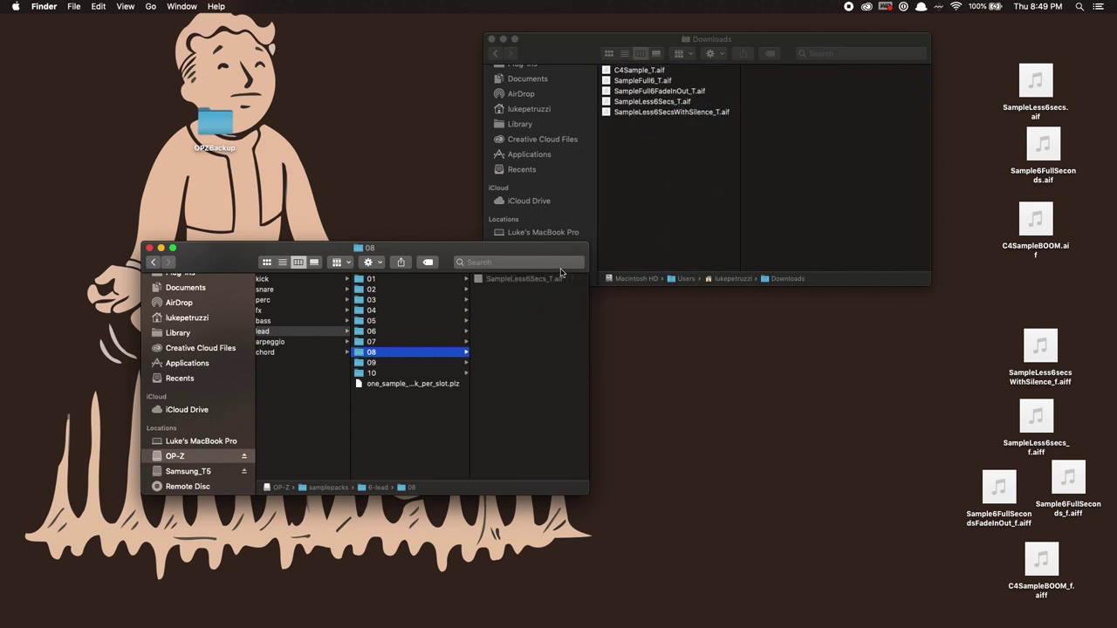
{"action": "left_click", "coordinate": [423, 363]}
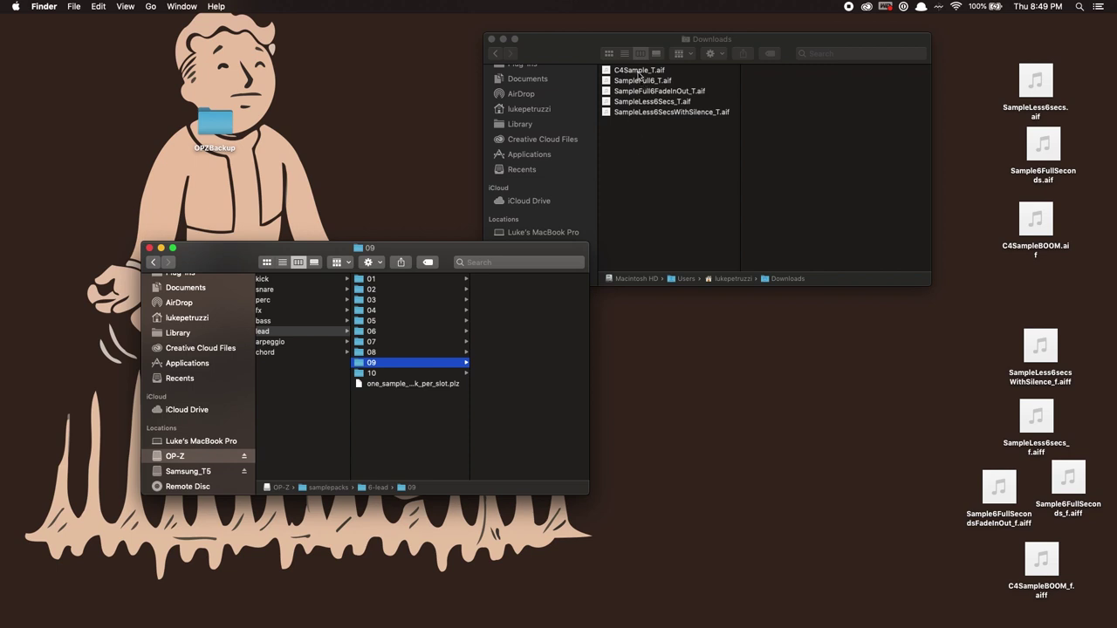
{"action": "left_click_drag", "start_coordinate": [637, 73], "coordinate": [544, 336]}
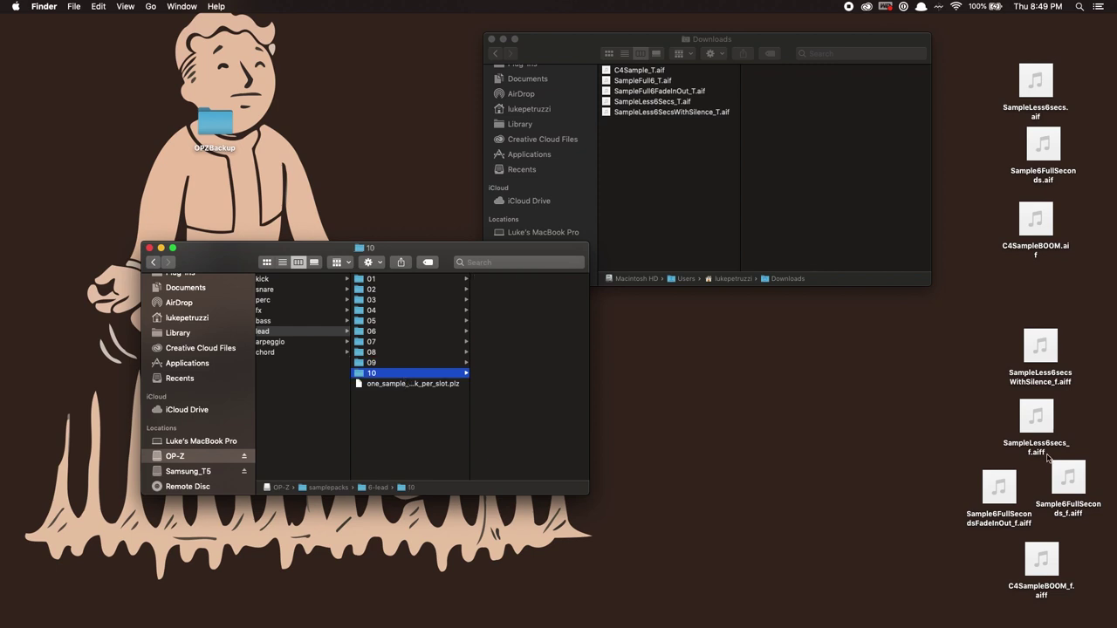
{"action": "mouse_move", "coordinate": [1001, 503]}
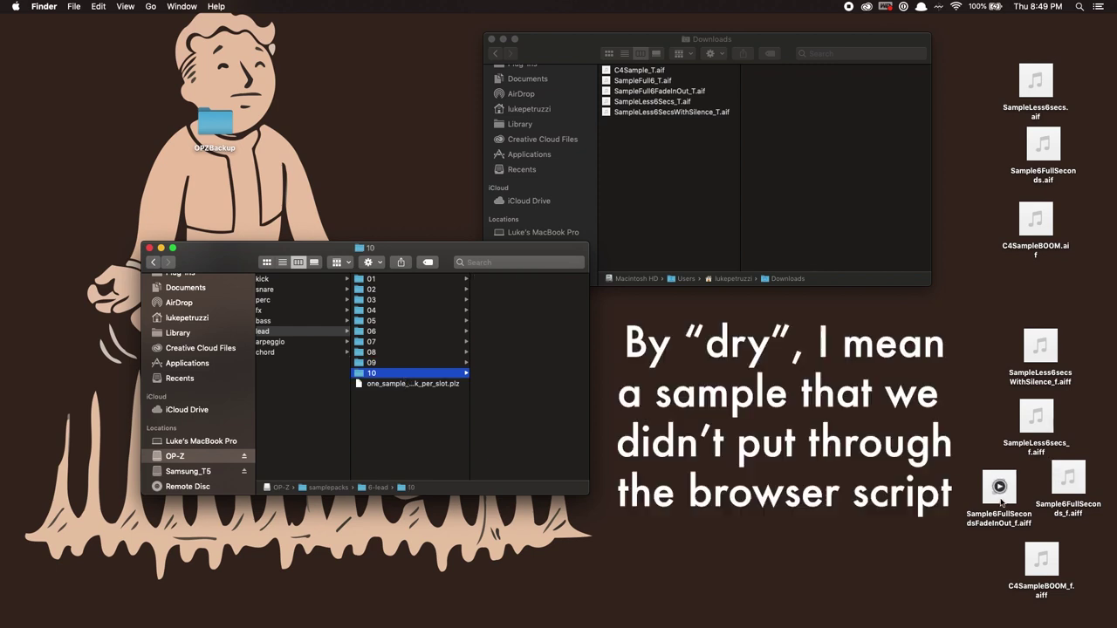
{"action": "left_click", "coordinate": [986, 451]}
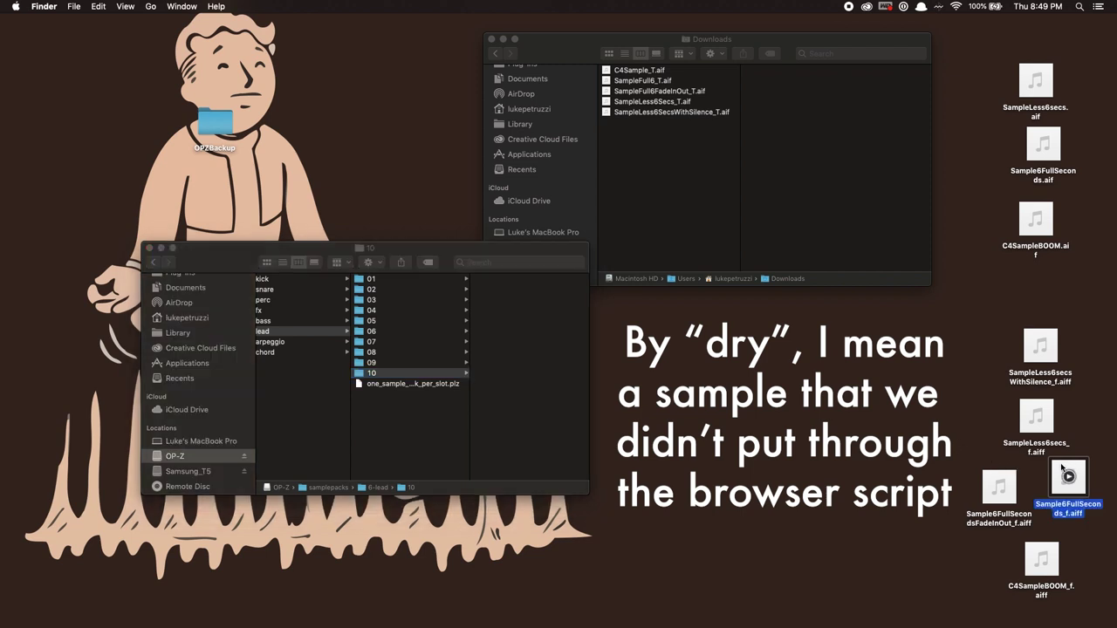
{"action": "left_click_drag", "start_coordinate": [1063, 470], "coordinate": [526, 374]}
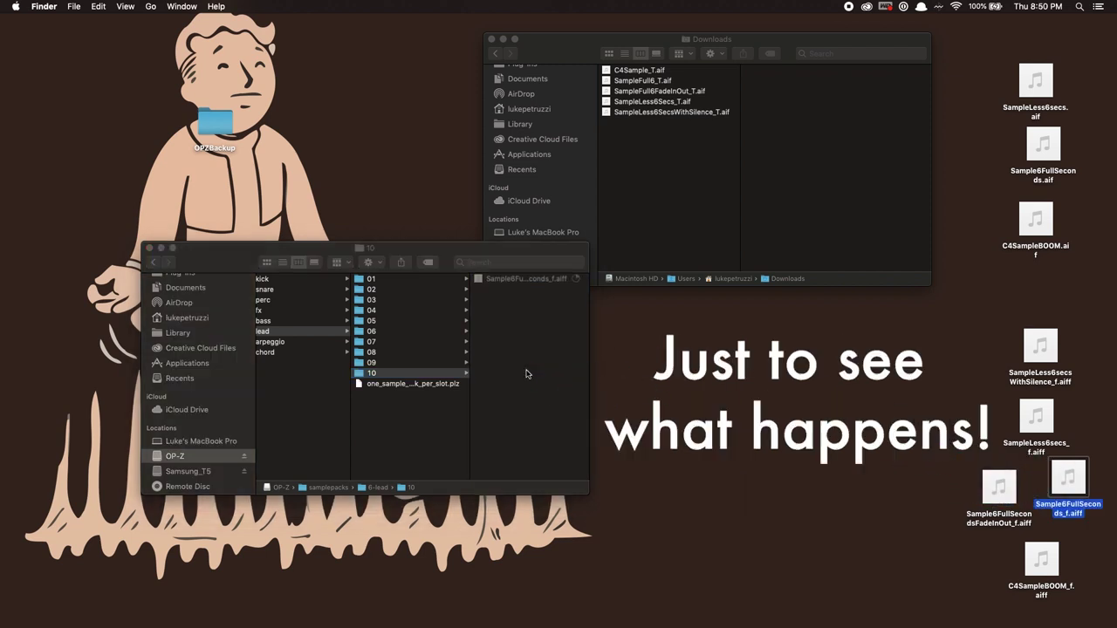
{"action": "left_click", "coordinate": [444, 363]}
{"action": "left_click", "coordinate": [430, 373]}
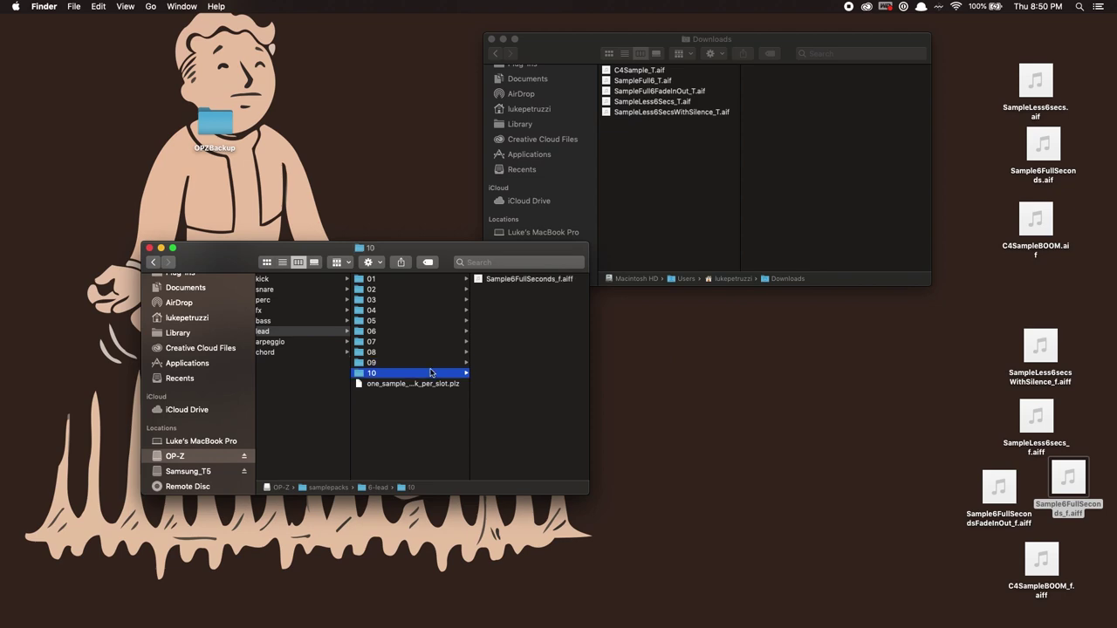
{"action": "scroll", "coordinate": [345, 344], "scroll_direction": "left", "scroll_amount": 2}
Step: Open the bass pack folder, then search the web for 'c4 in hz'
{"action": "left_click", "coordinate": [338, 321]}
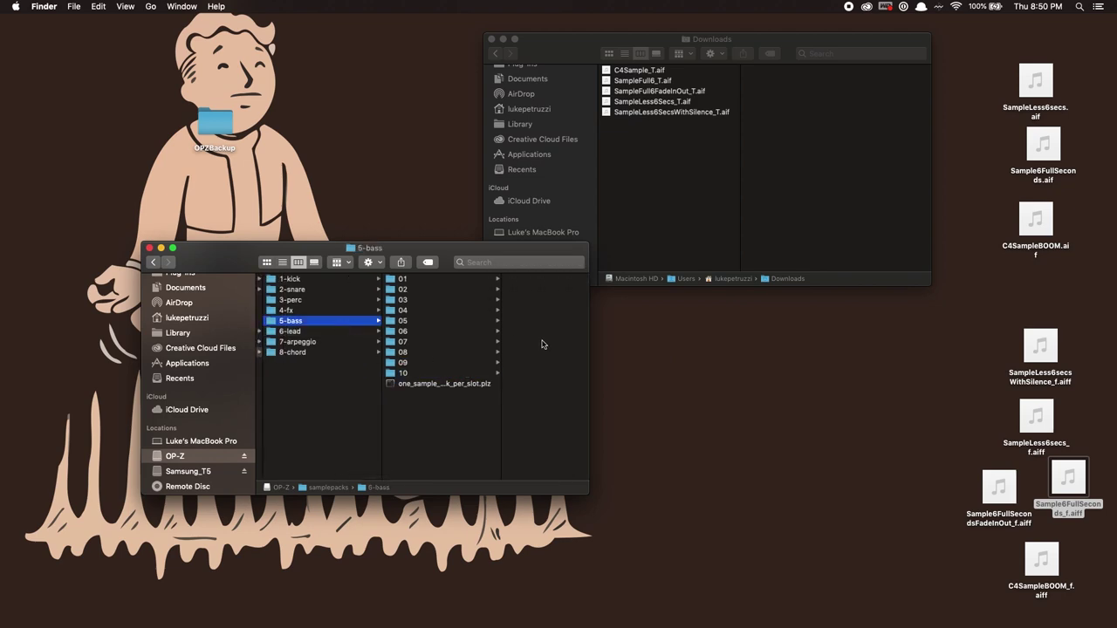
{"action": "key", "text": "ctrl+Right"}
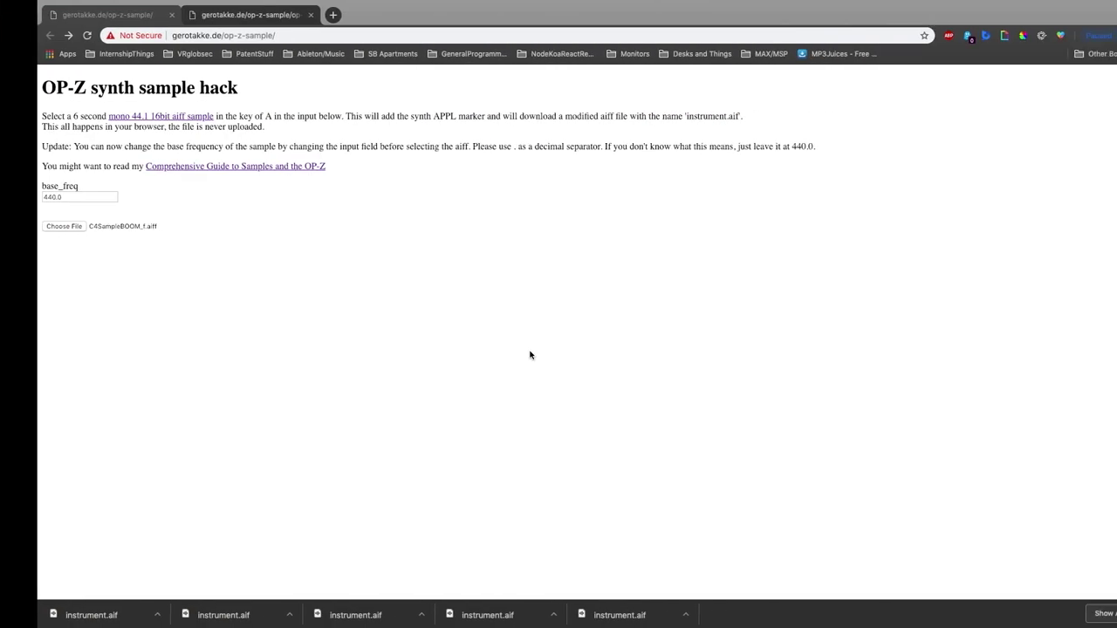
{"action": "key", "text": "ctrl+Left"}
{"action": "left_click", "coordinate": [710, 171]}
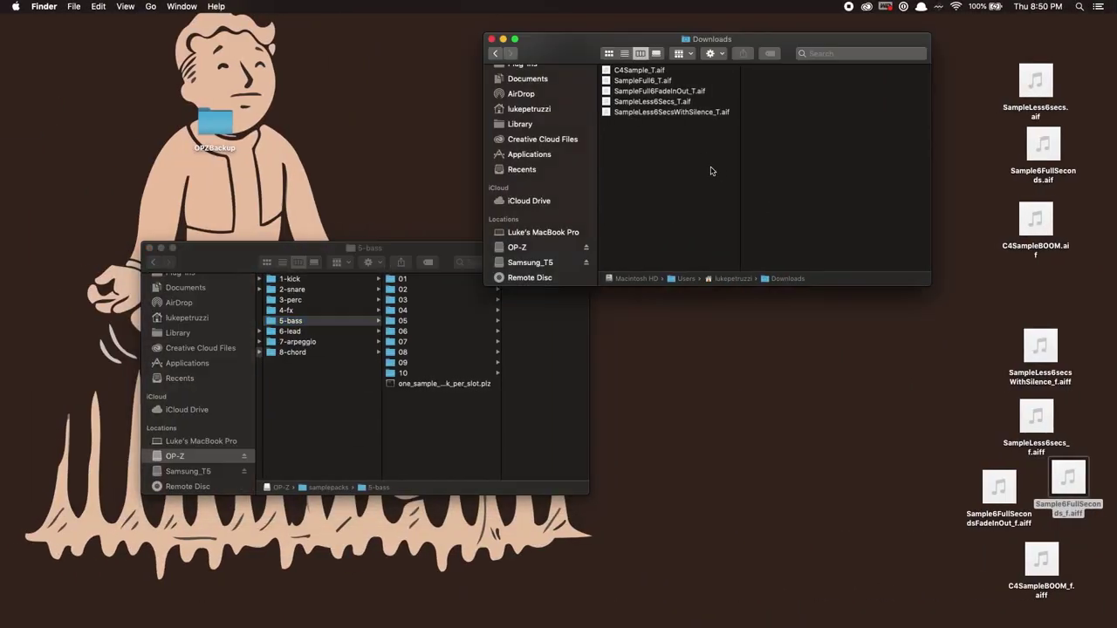
{"action": "key", "text": "ctrl+Right"}
{"action": "left_click", "coordinate": [295, 15]}
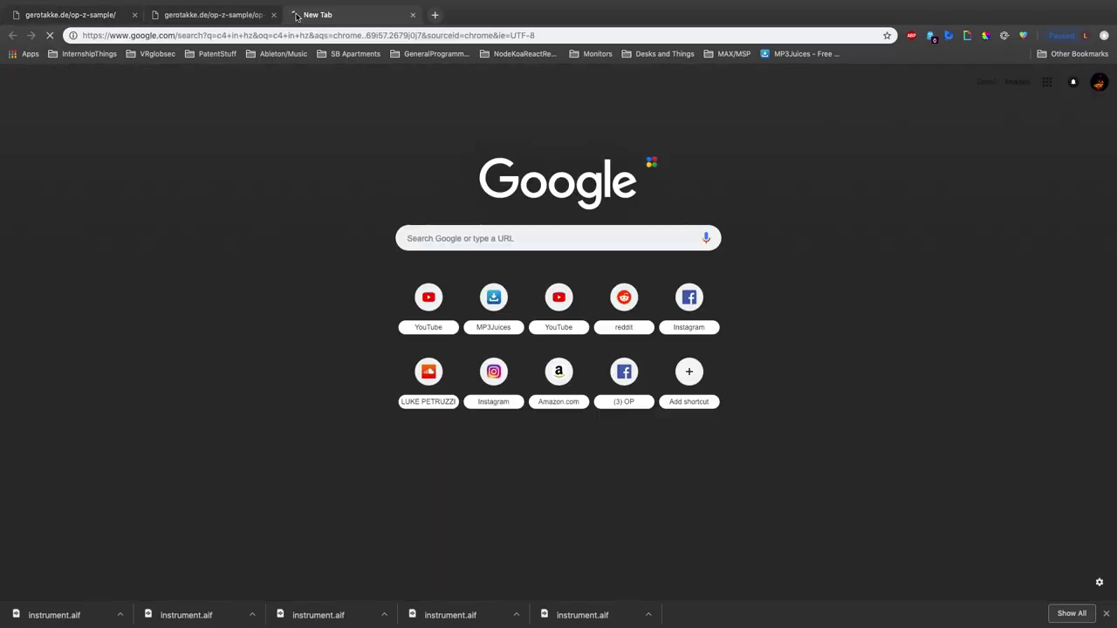
{"action": "type", "text": "c4 in hz"}
{"action": "key", "text": "Return"}
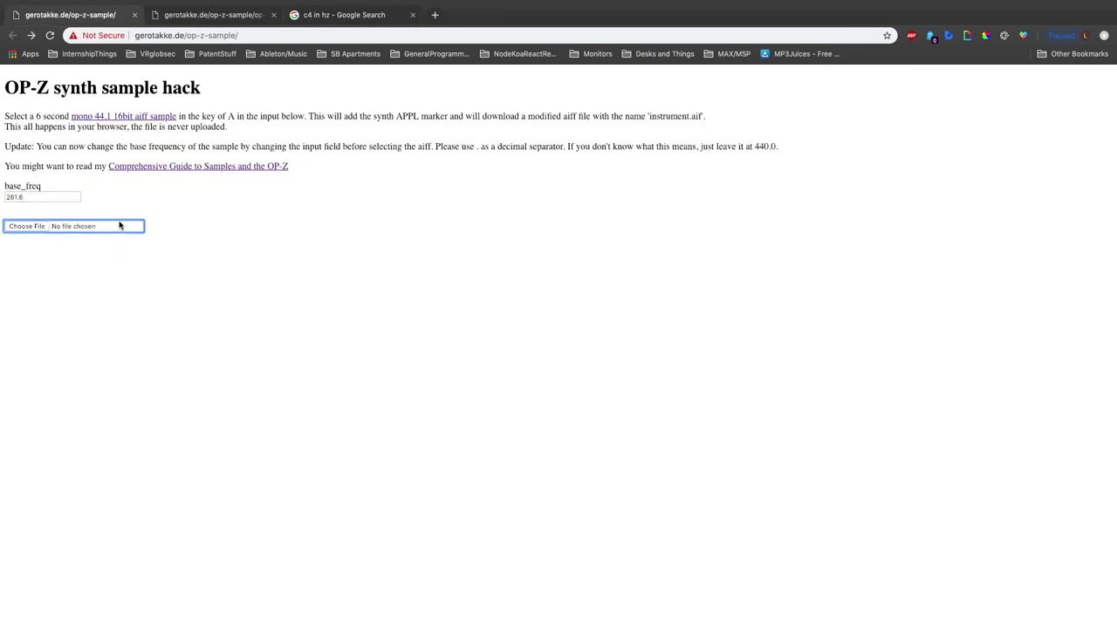
Step: Convert C4SampleBOOM_f.aiff with base frequency 261.6 into a downloaded instrument.aif
{"action": "left_click", "coordinate": [26, 226]}
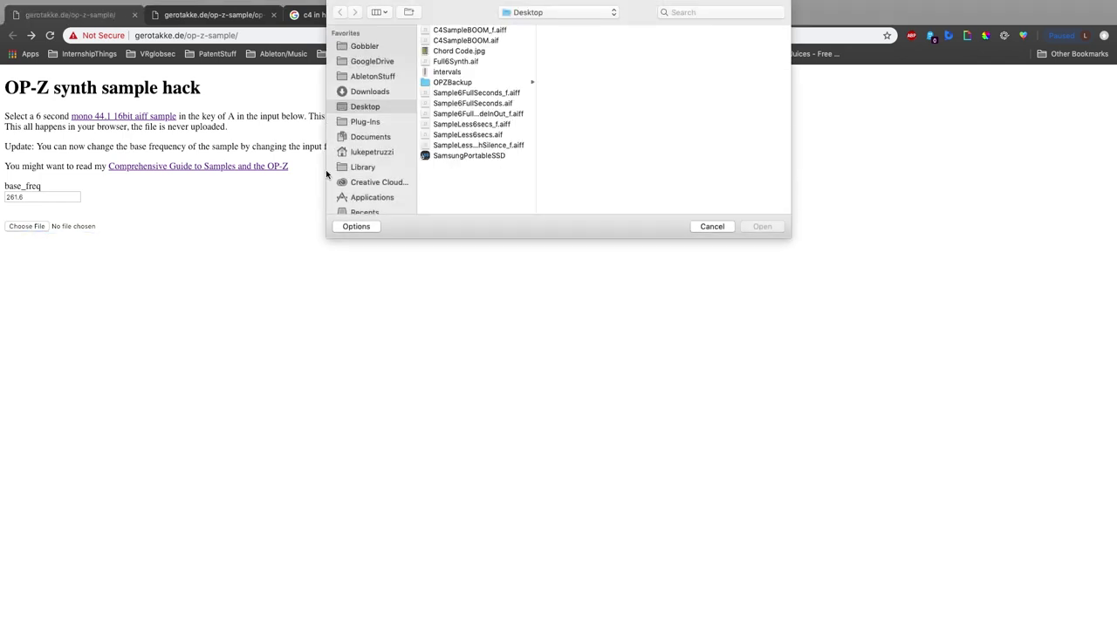
{"action": "left_click", "coordinate": [467, 31]}
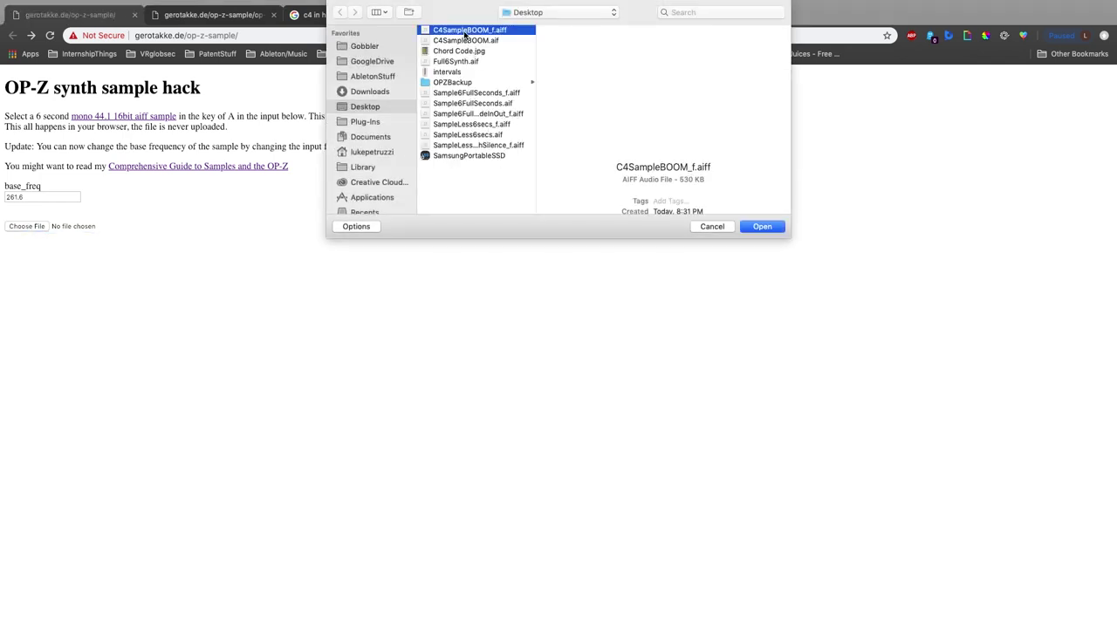
{"action": "left_click", "coordinate": [762, 226]}
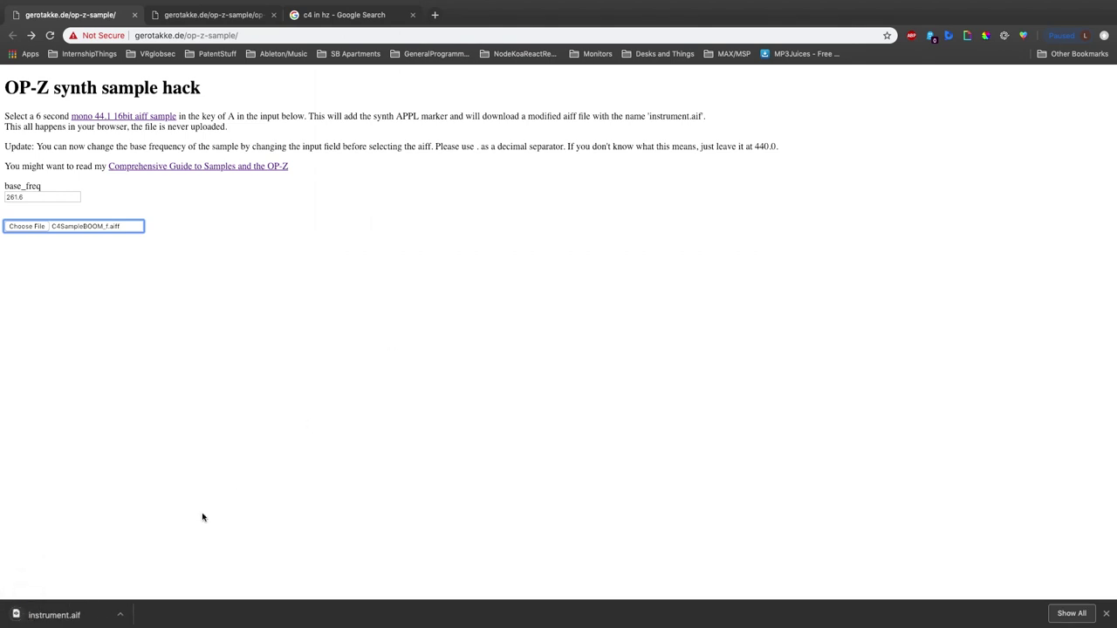
{"action": "key", "text": "ctrl+Left"}
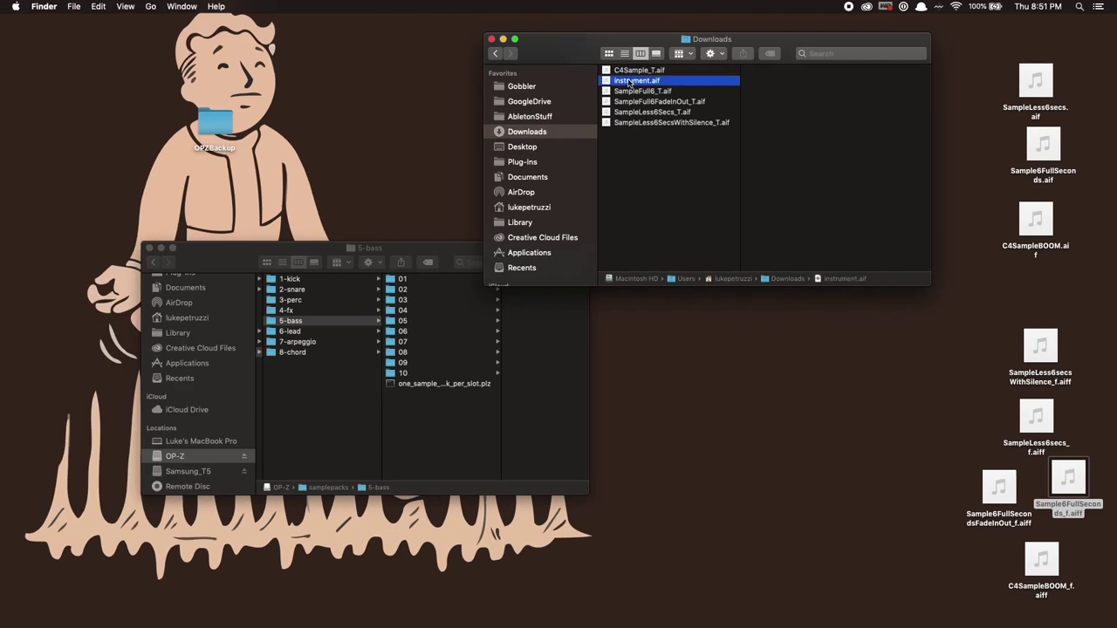
Step: Rename Downloads' instrument.aif to C4SampleADJUSTED_T.aif and copy it into the OP-Z's 5-bass folder 08
{"action": "key", "text": "Return"}
{"action": "type", "text": "C4SampleADJUSTED_T"}
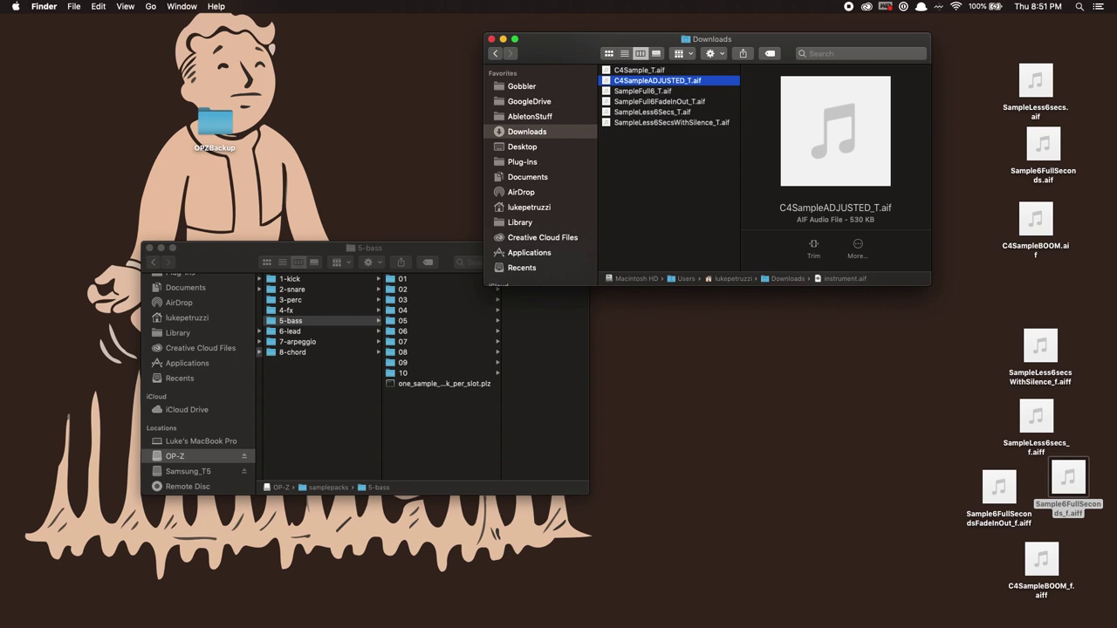
{"action": "left_click_drag", "start_coordinate": [657, 81], "coordinate": [565, 326]}
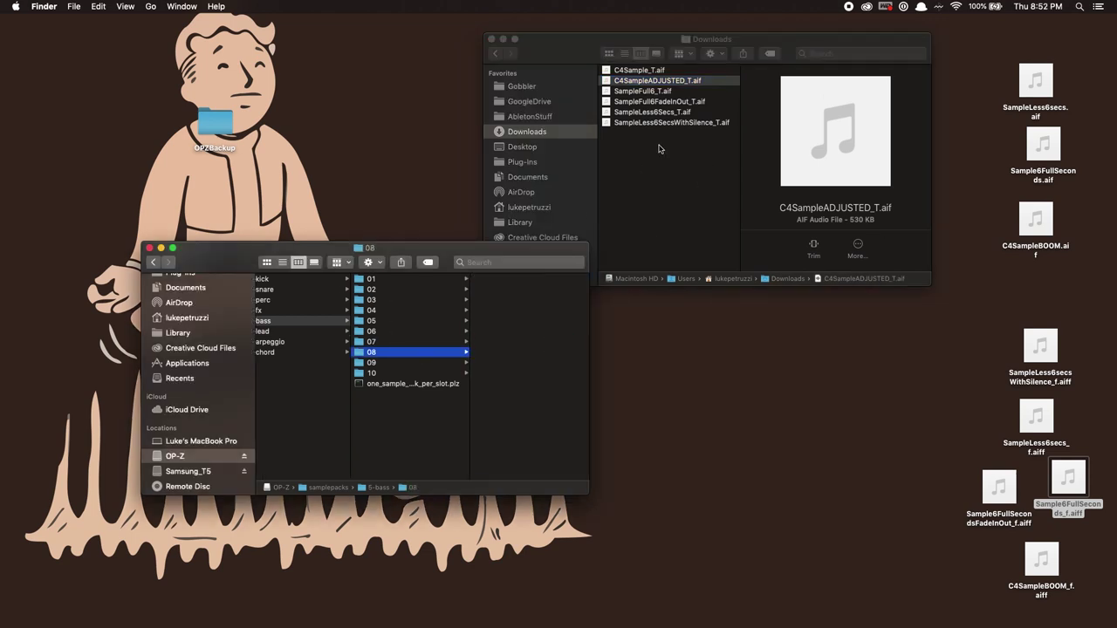
{"action": "left_click_drag", "start_coordinate": [673, 83], "coordinate": [529, 322]}
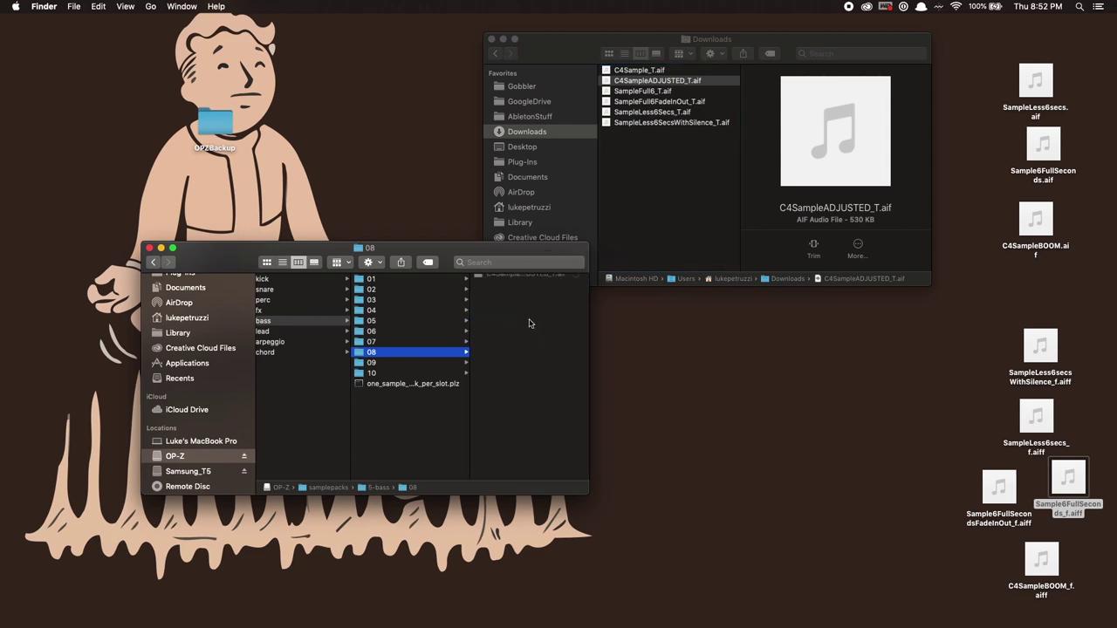